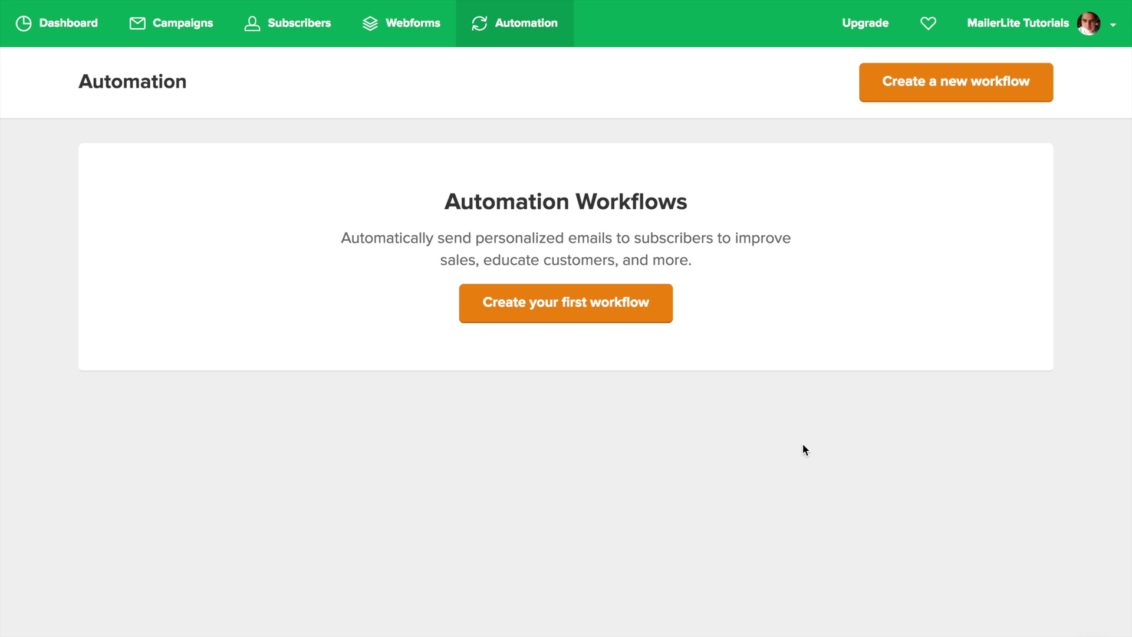
Step: Create a workflow named 'Adventure blog greeting' for the Adventure Blog group and try the segment-exit trigger
{"action": "left_click", "coordinate": [992, 96]}
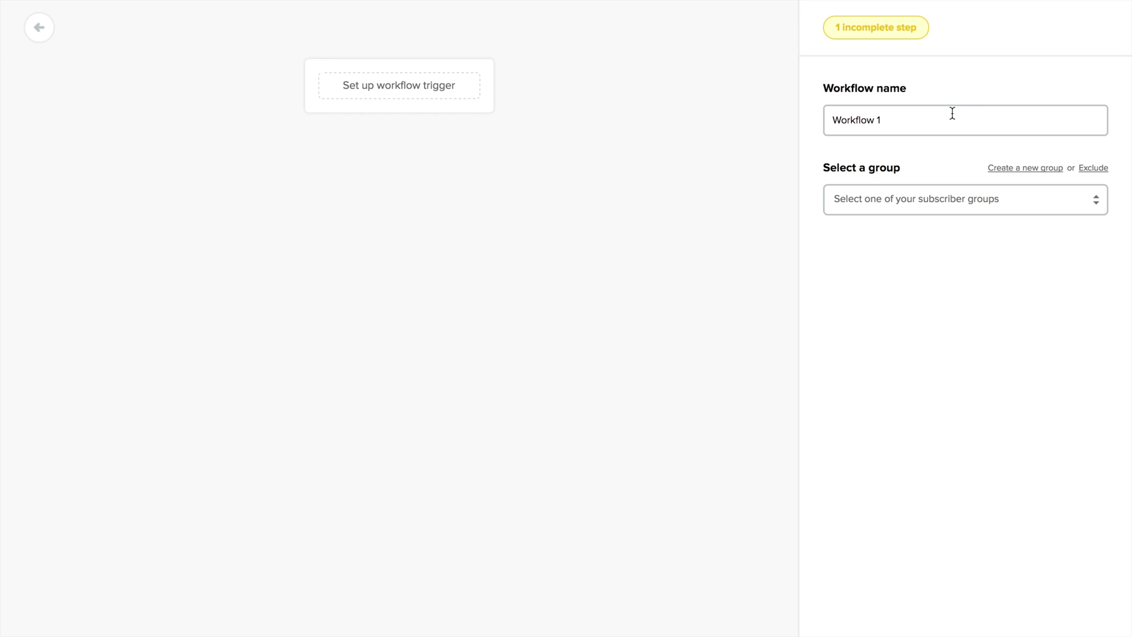
{"action": "key", "text": "ctrl+a"}
{"action": "type", "text": "Adventure blog greeting"}
{"action": "left_click", "coordinate": [923, 198]}
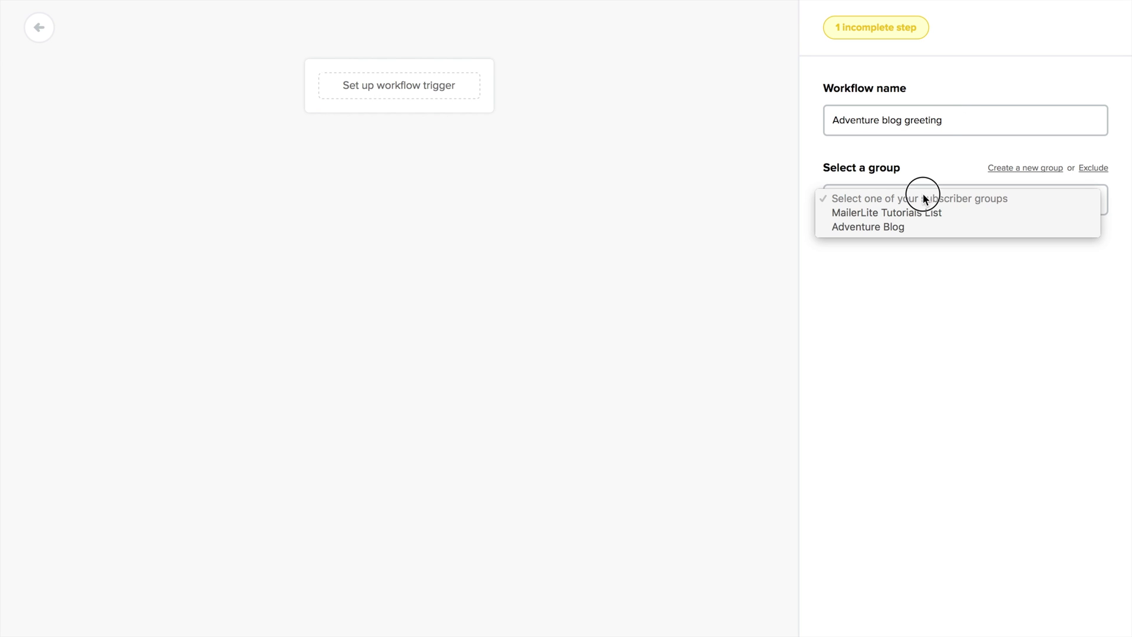
{"action": "left_click", "coordinate": [898, 225]}
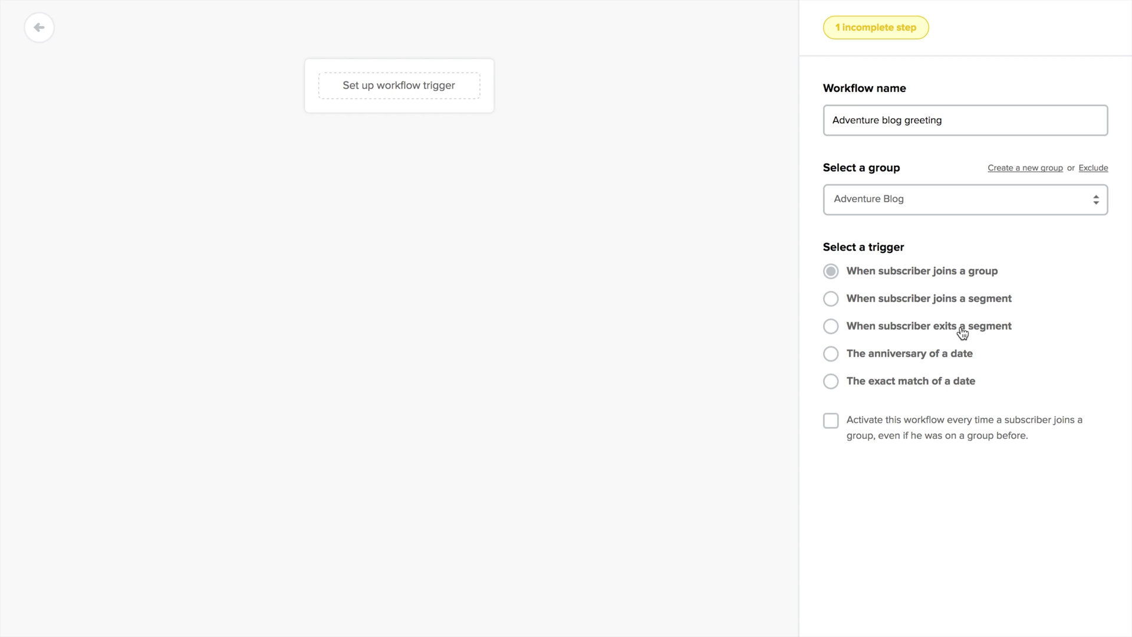
{"action": "left_click", "coordinate": [832, 326]}
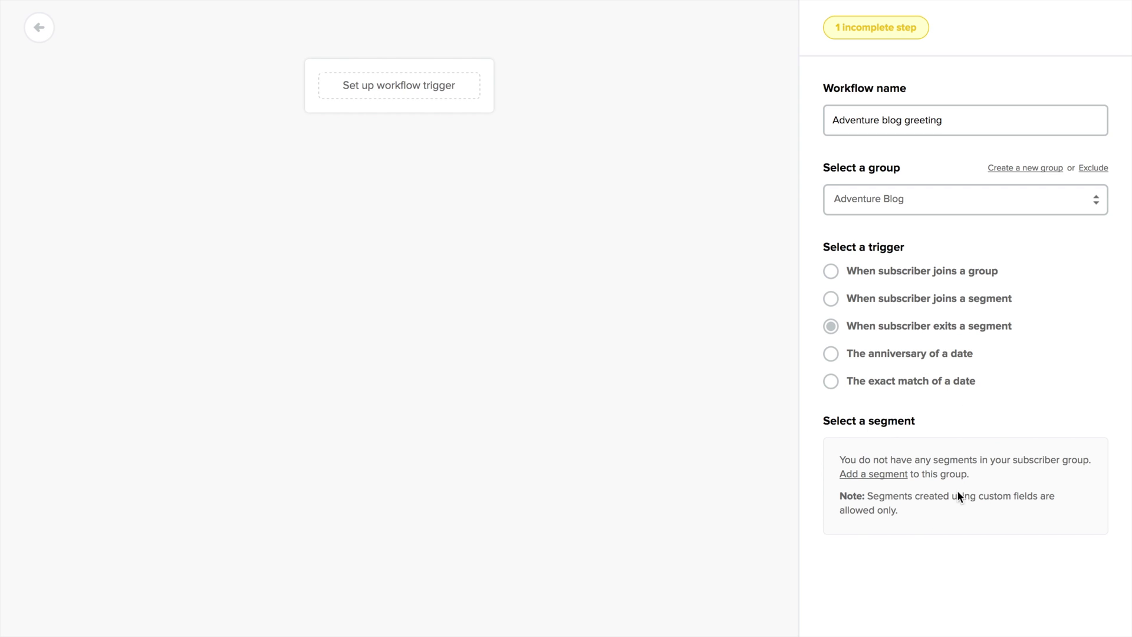
Step: Try the exact-date and date-anniversary trigger options, including a new date field
{"action": "left_click", "coordinate": [829, 380]}
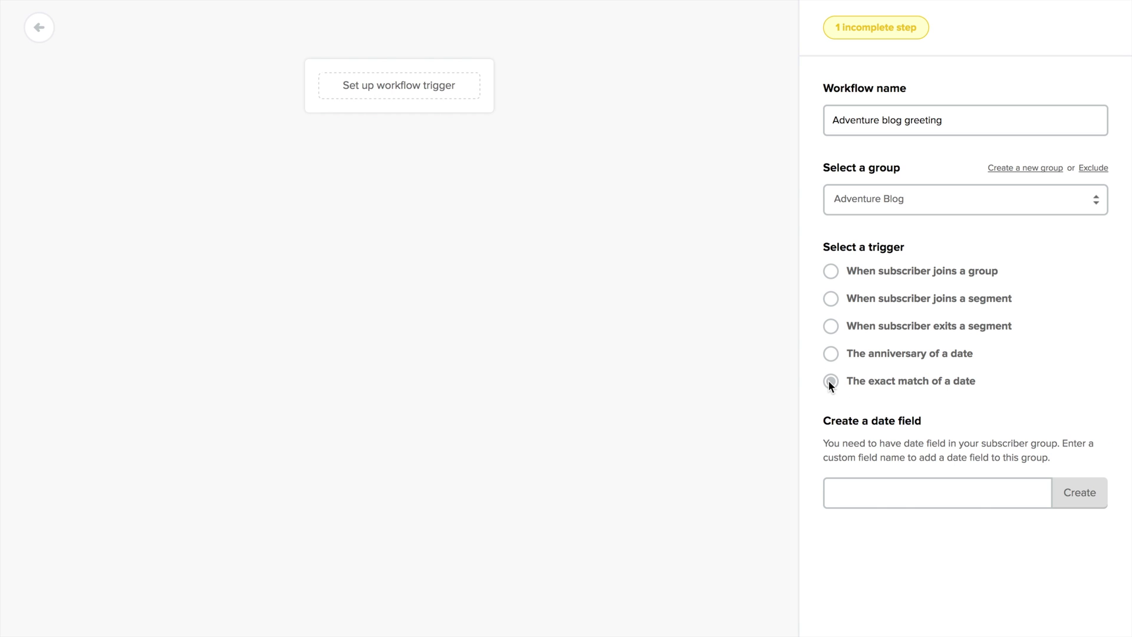
{"action": "left_click", "coordinate": [831, 356]}
{"action": "left_click", "coordinate": [909, 490]}
Step: Set the trigger to 'When subscriber joins a group' with re-activation enabled and save it
{"action": "left_click", "coordinate": [833, 276]}
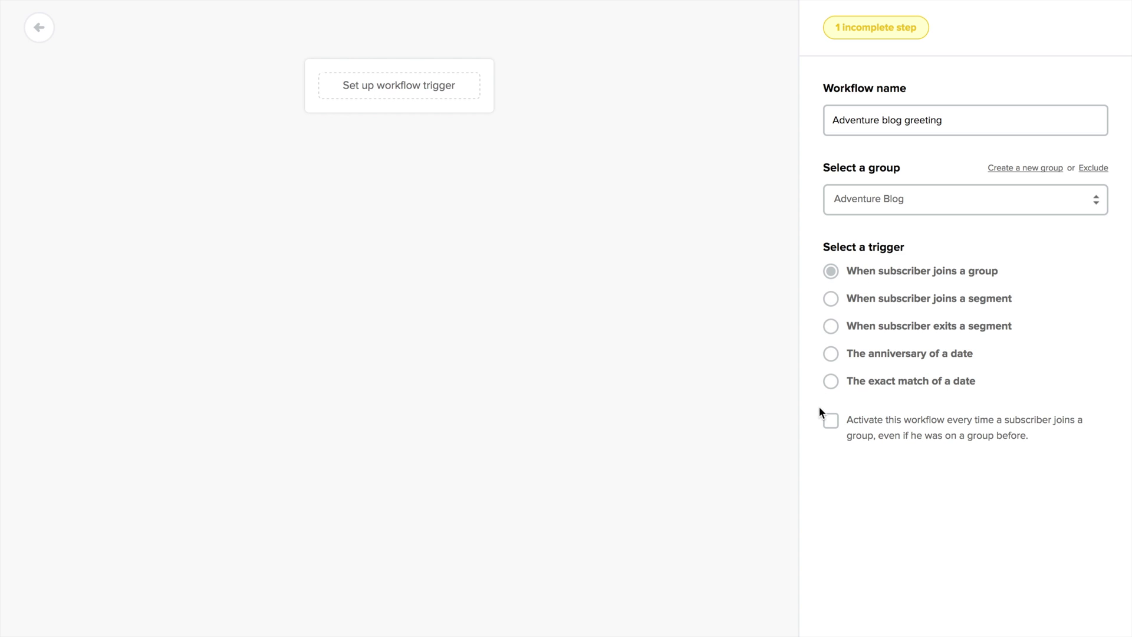
{"action": "left_click", "coordinate": [826, 421]}
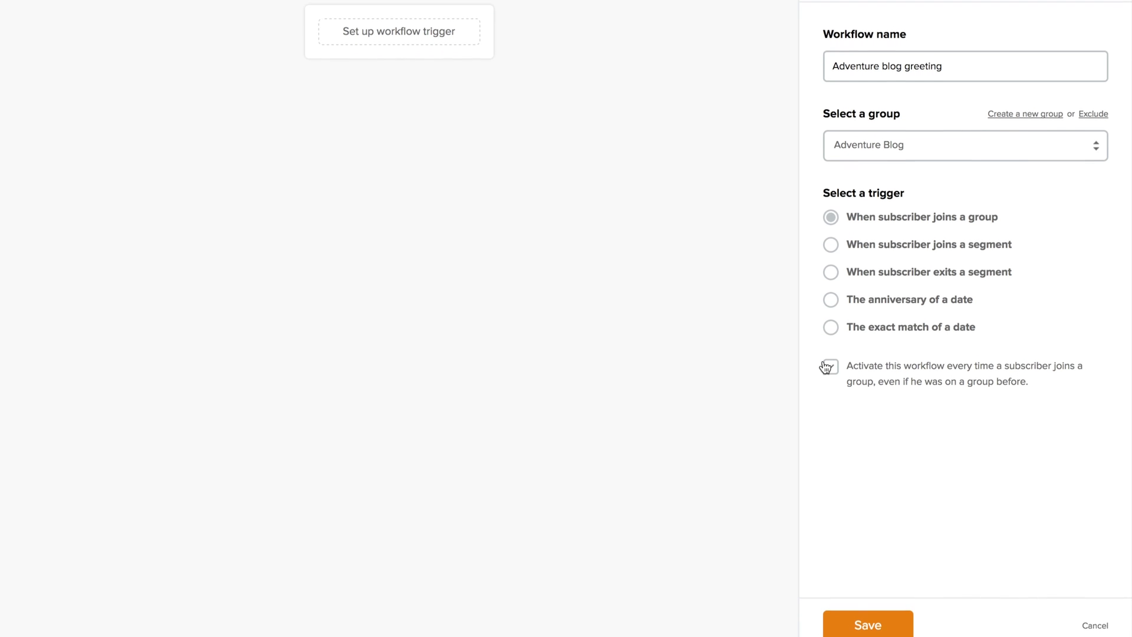
{"action": "left_click", "coordinate": [855, 616]}
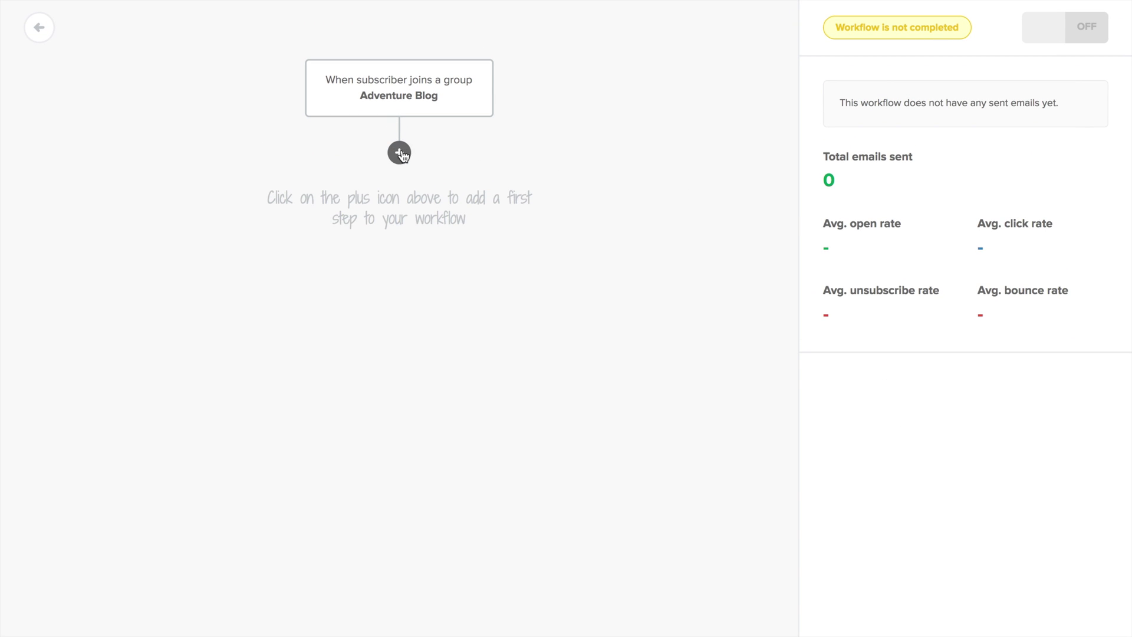
{"action": "left_click", "coordinate": [399, 153]}
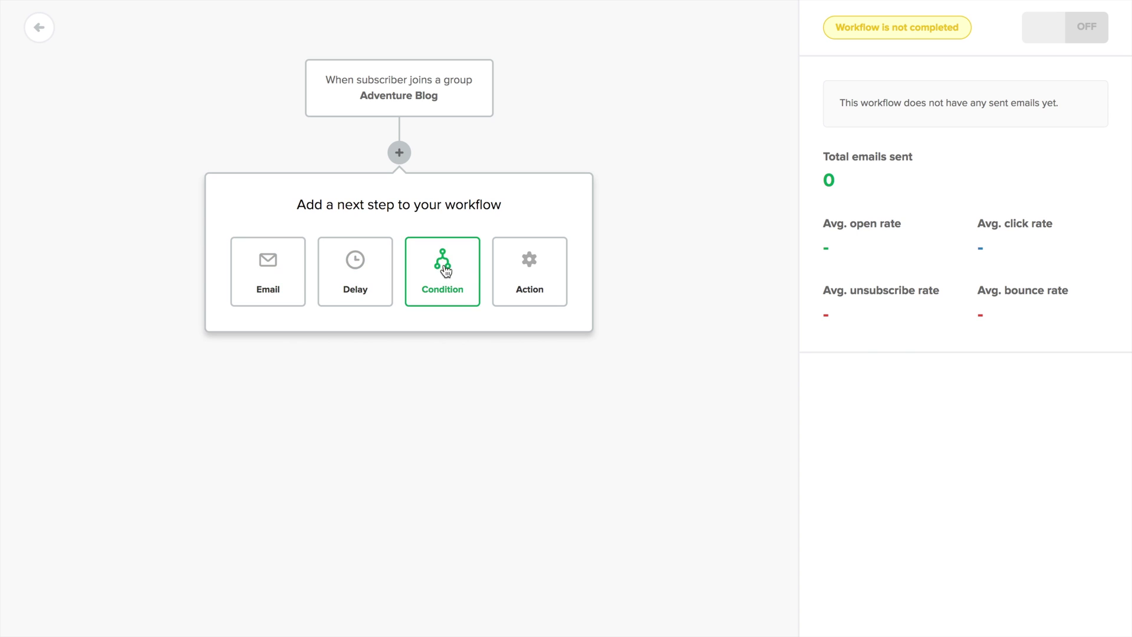
Step: Add an email step with subject 'Welcome to the adventure' and begin designing it
{"action": "left_click", "coordinate": [274, 271]}
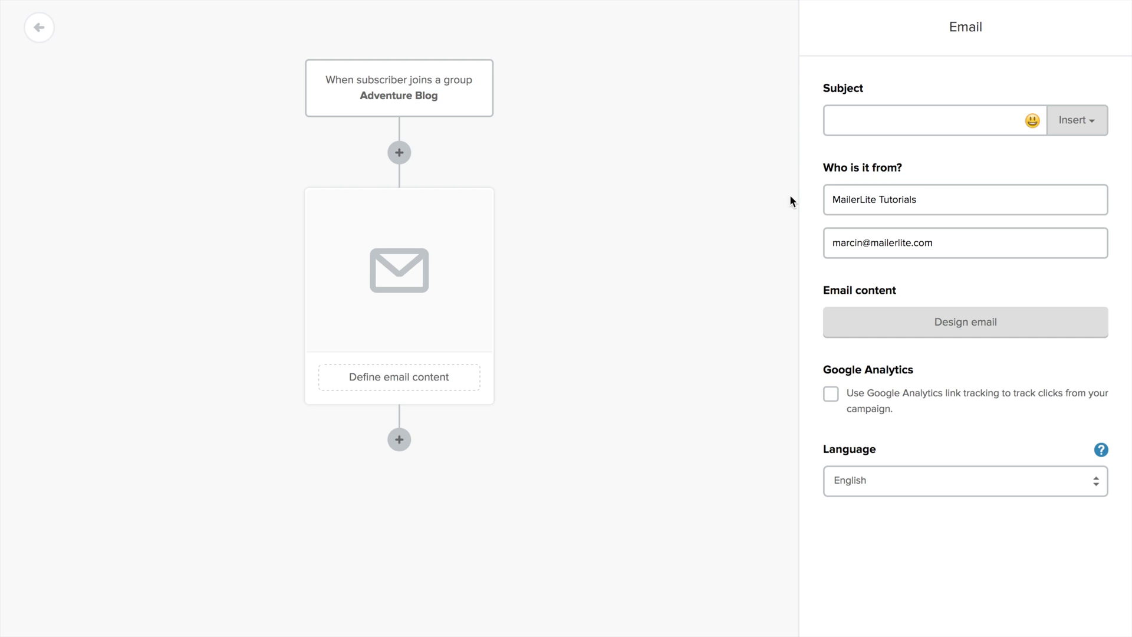
{"action": "type", "text": "Welcome to the adventure"}
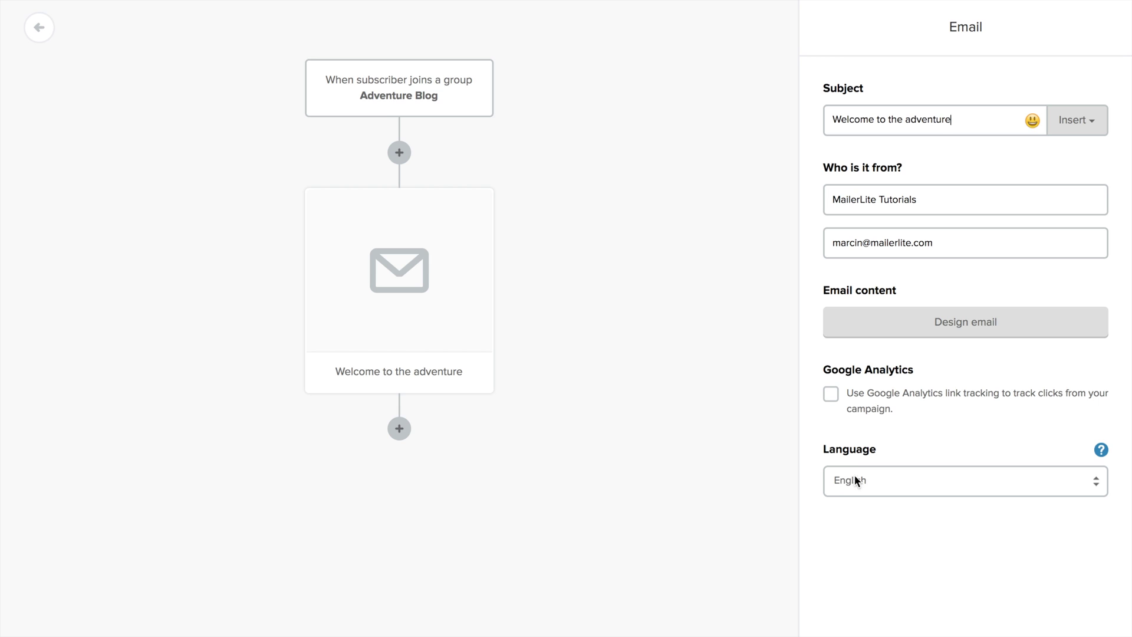
{"action": "left_click", "coordinate": [967, 328]}
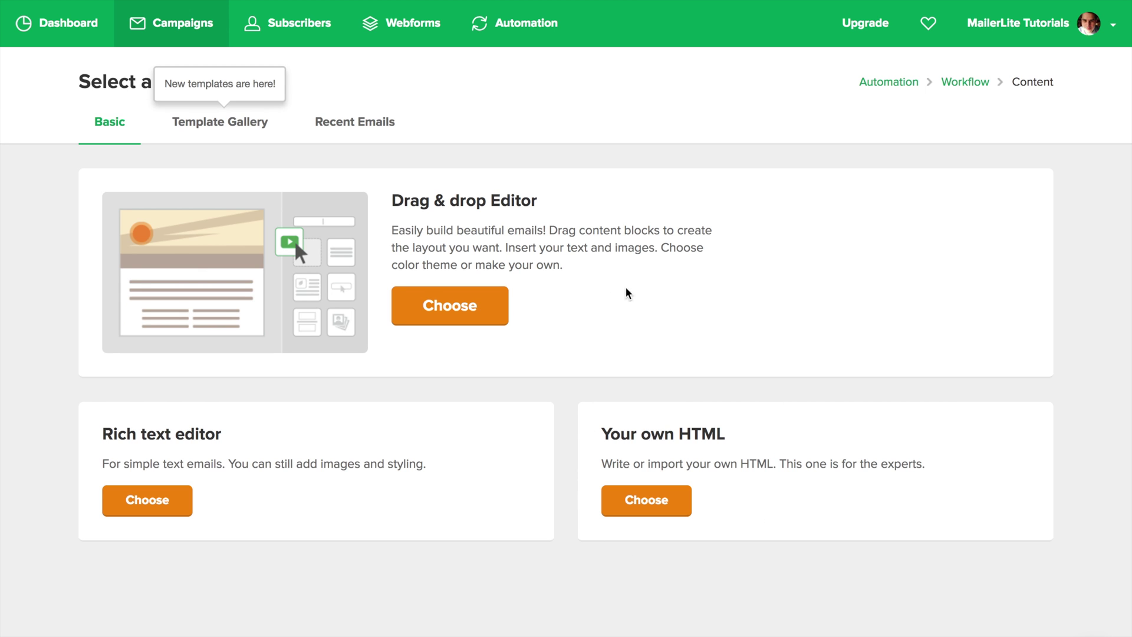
Step: Apply the Gallery template from the Template Gallery to the welcome email and finish editing
{"action": "left_click", "coordinate": [356, 132]}
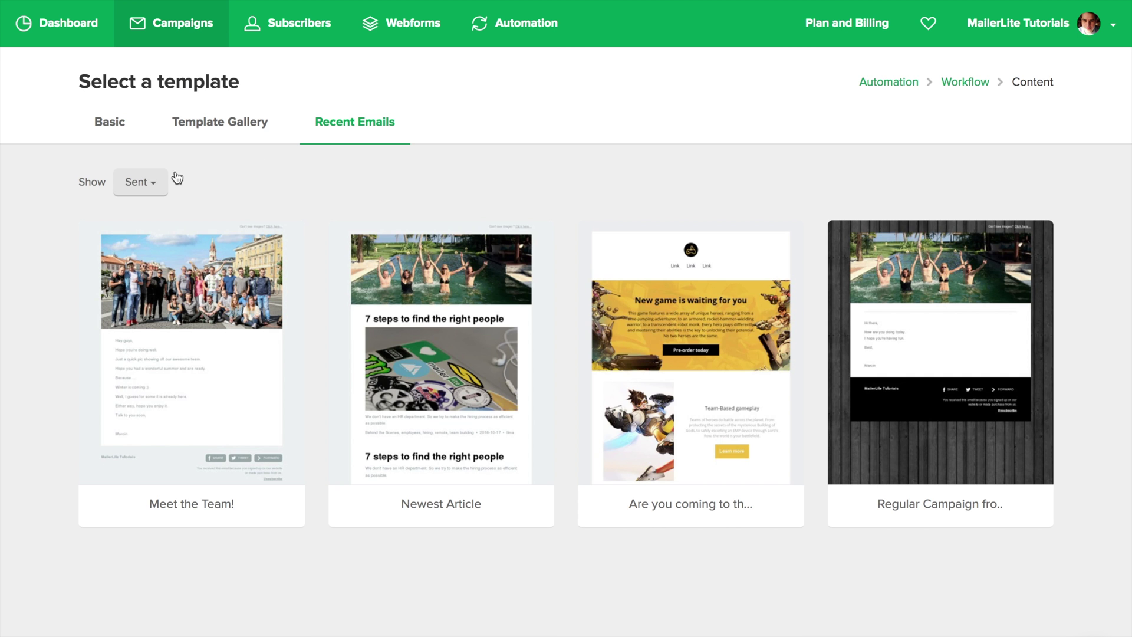
{"action": "left_click", "coordinate": [150, 184]}
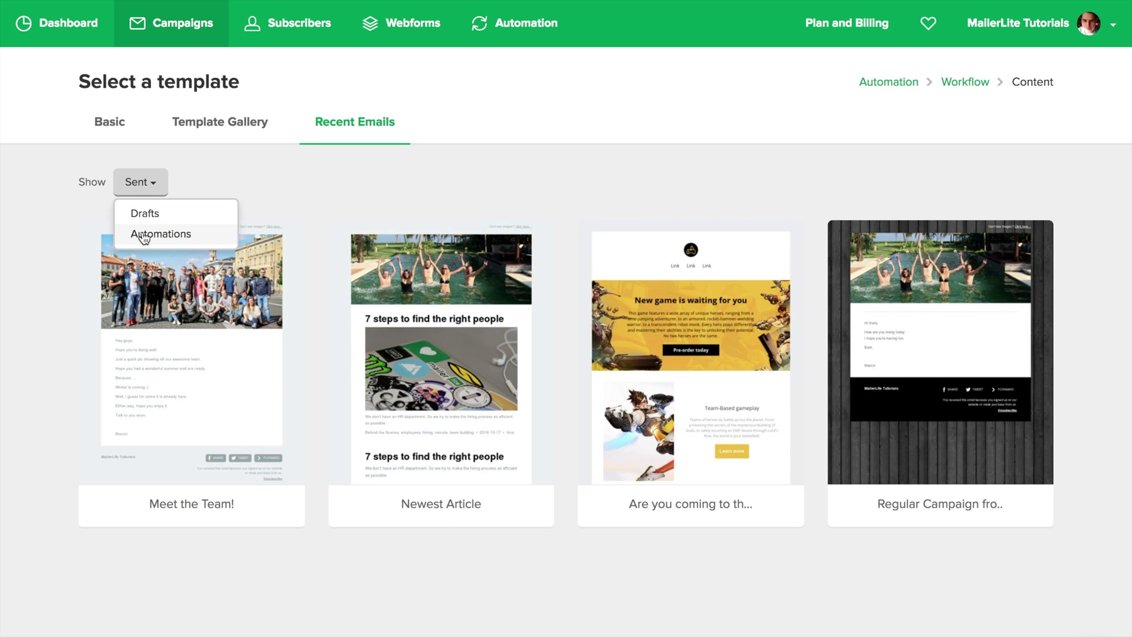
{"action": "left_click", "coordinate": [230, 123]}
{"action": "scroll", "coordinate": [507, 413], "scroll_direction": "down", "scroll_amount": 10}
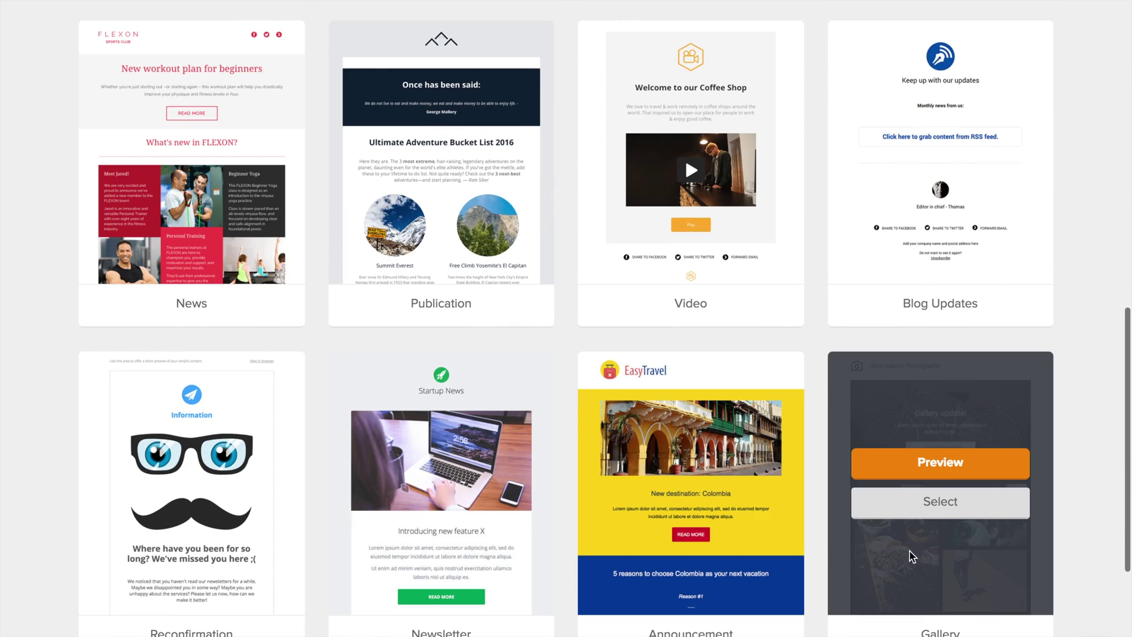
{"action": "left_click", "coordinate": [953, 504]}
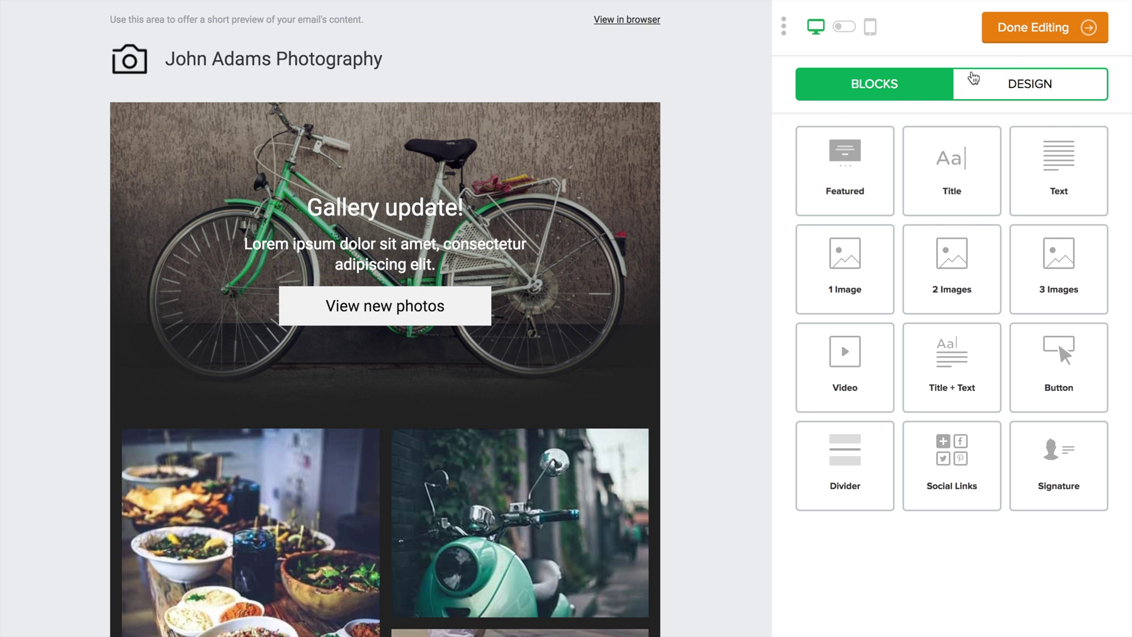
{"action": "left_click", "coordinate": [1008, 40]}
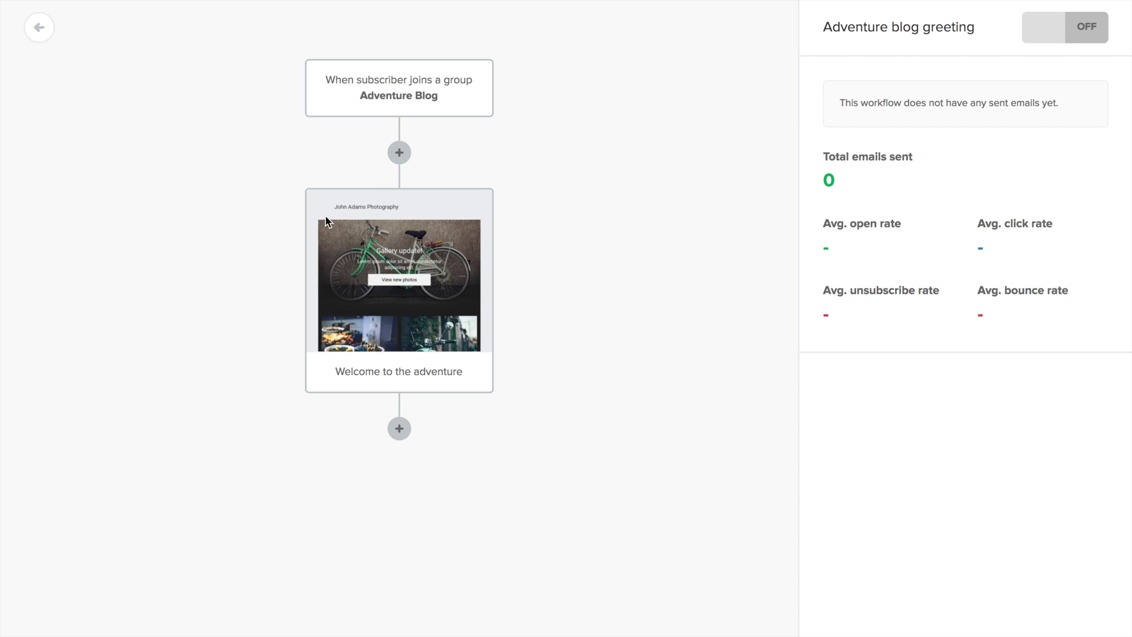
Step: Insert a delay of 2 days after the trigger and save it
{"action": "mouse_move", "coordinate": [348, 329]}
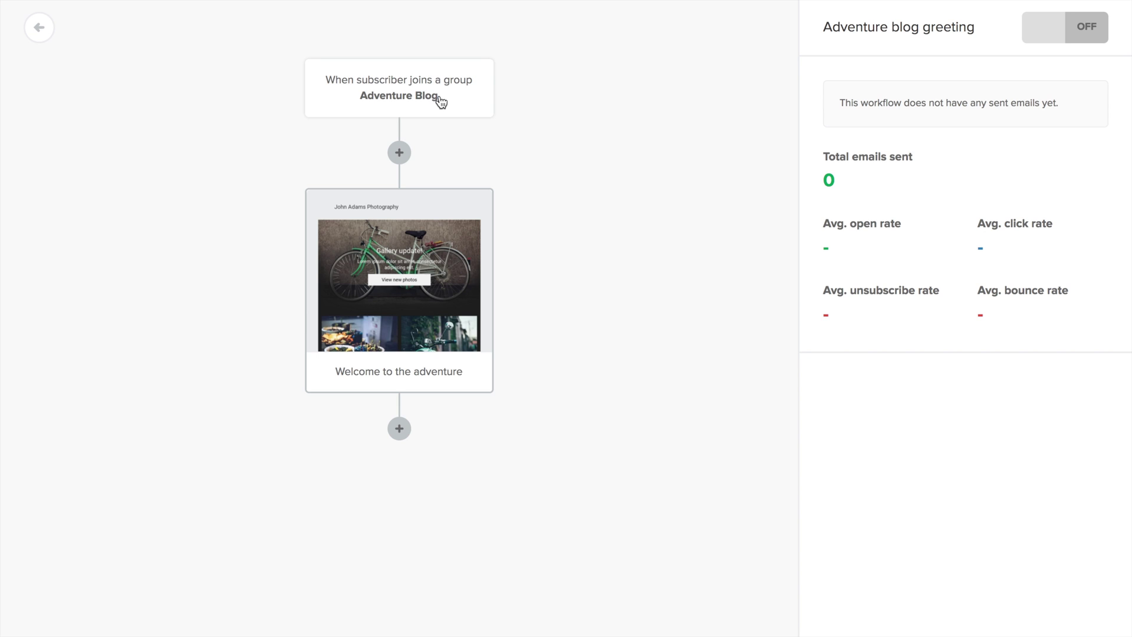
{"action": "left_click", "coordinate": [399, 153]}
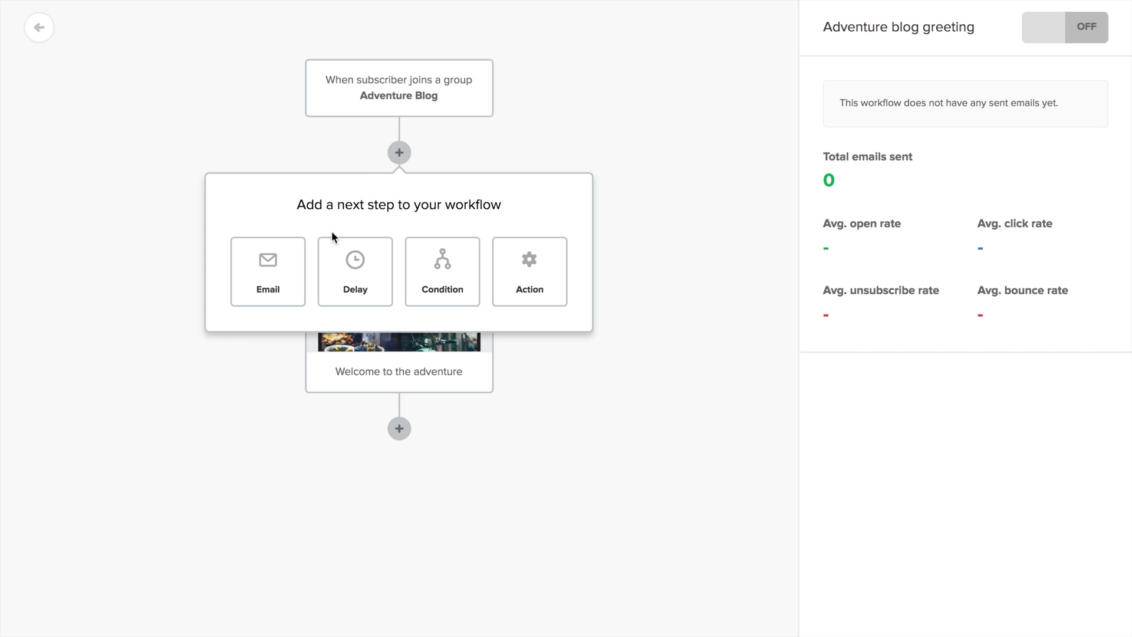
{"action": "left_click", "coordinate": [346, 263]}
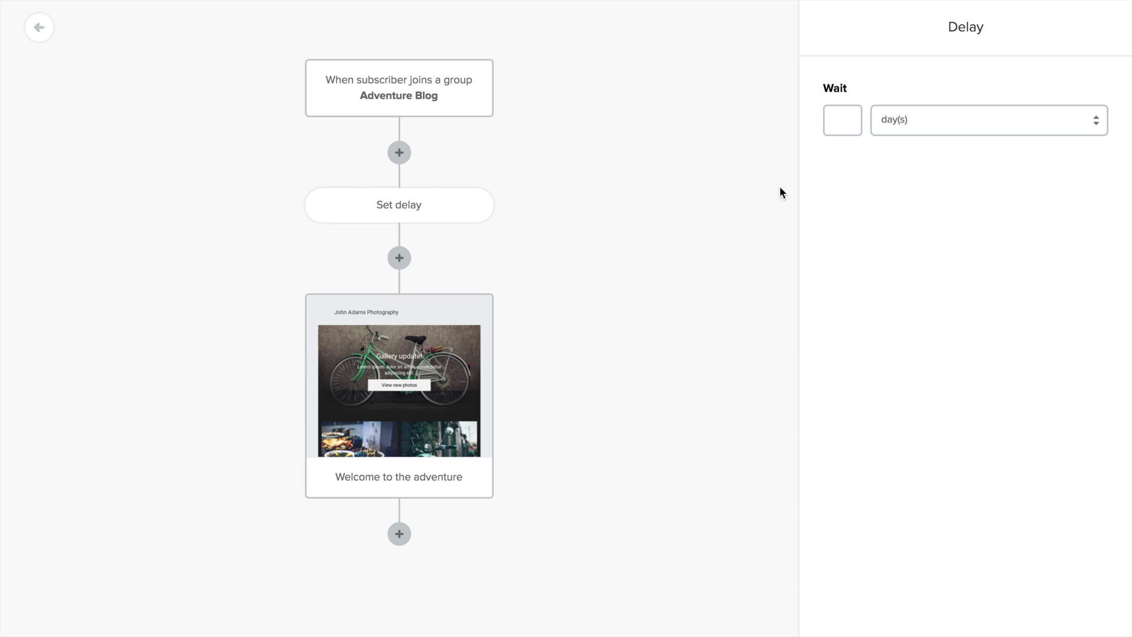
{"action": "left_click", "coordinate": [843, 126]}
{"action": "type", "text": "2"}
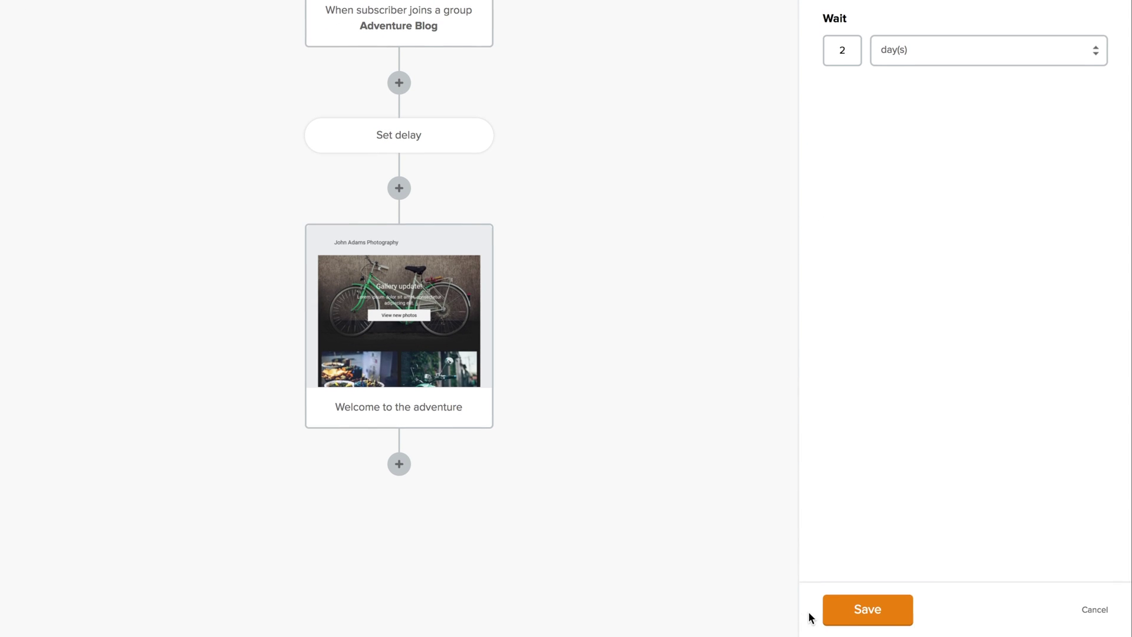
{"action": "left_click", "coordinate": [827, 619]}
Step: Review the delay's wait-unit options and close its settings without changes
{"action": "left_click", "coordinate": [396, 133]}
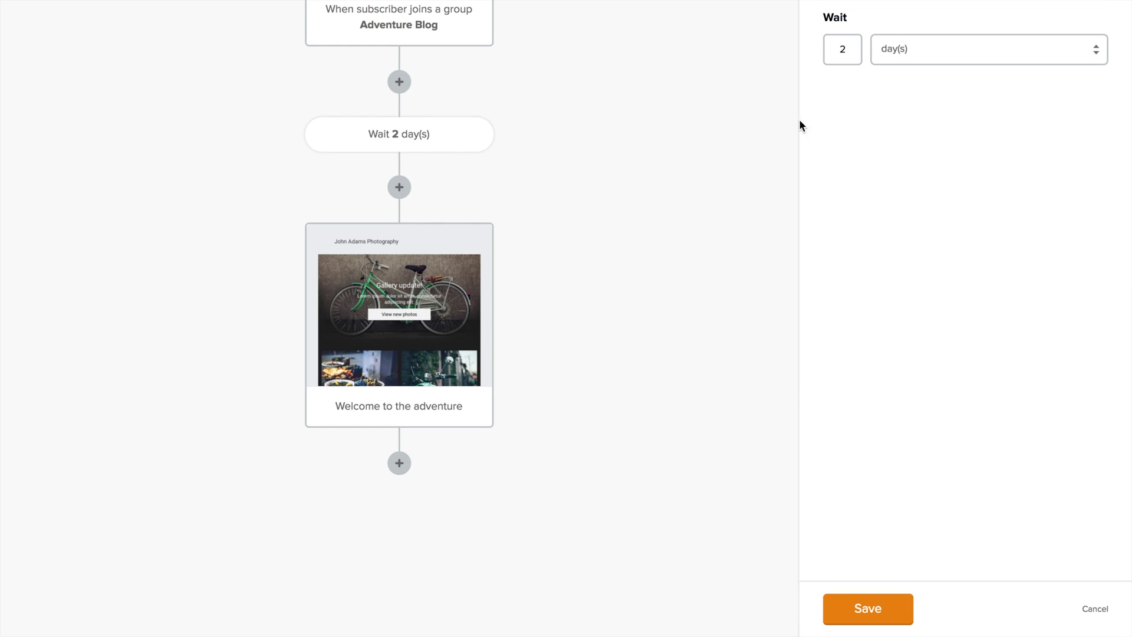
{"action": "left_click", "coordinate": [942, 53]}
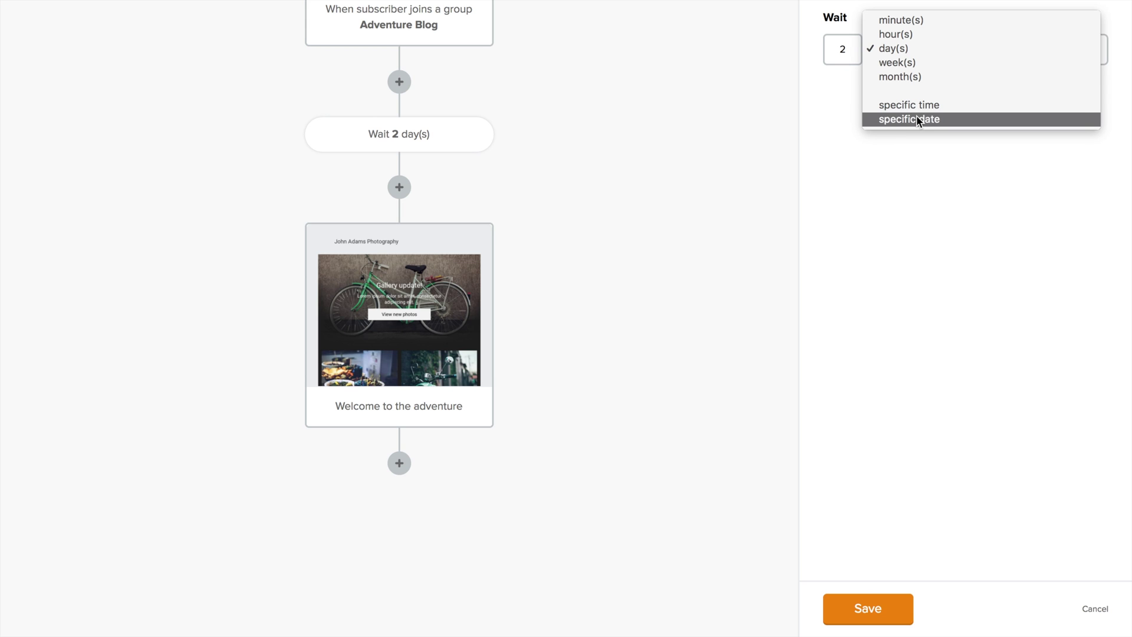
{"action": "left_click", "coordinate": [1091, 609]}
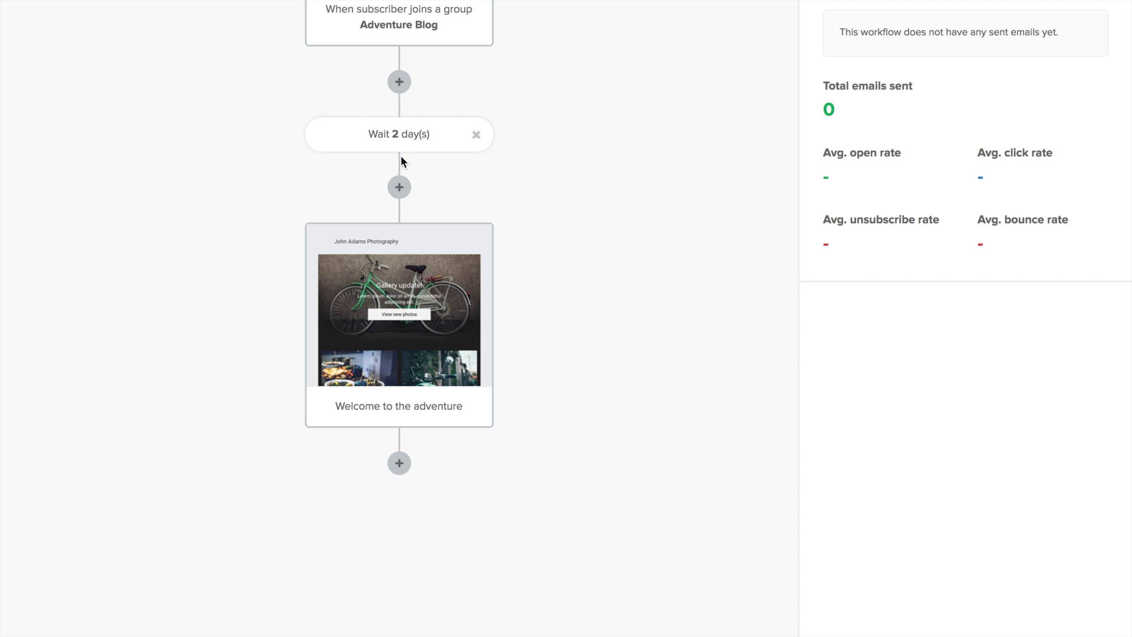
{"action": "left_click", "coordinate": [399, 463]}
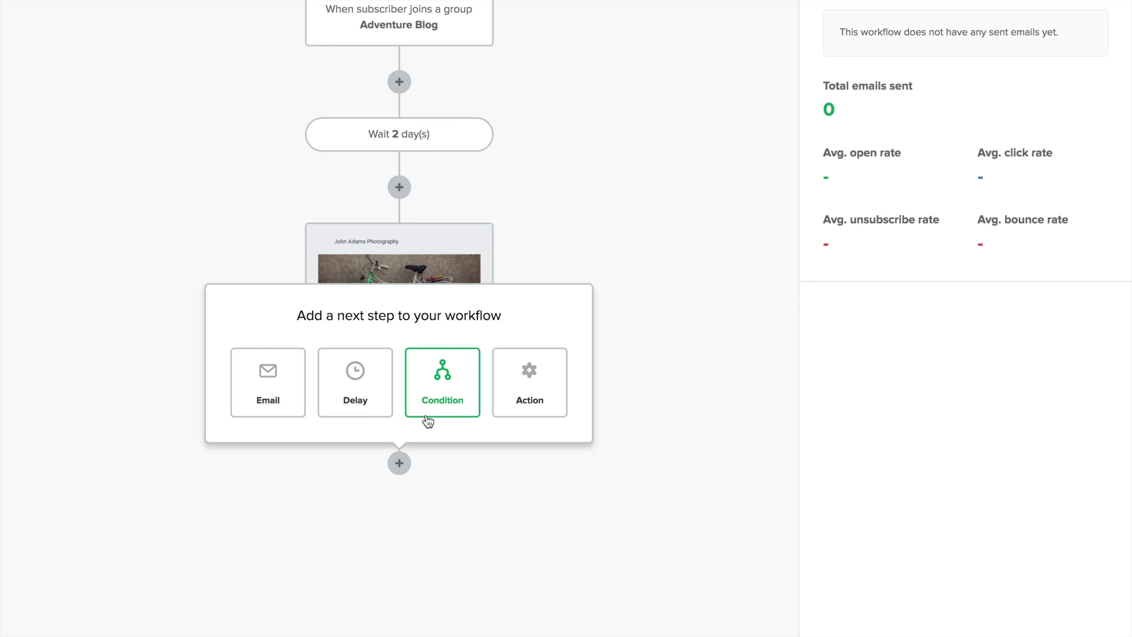
Step: Add a Campaign activity condition for the 'Meet the Team! (Regular)' email after the welcome email
{"action": "left_click", "coordinate": [443, 395]}
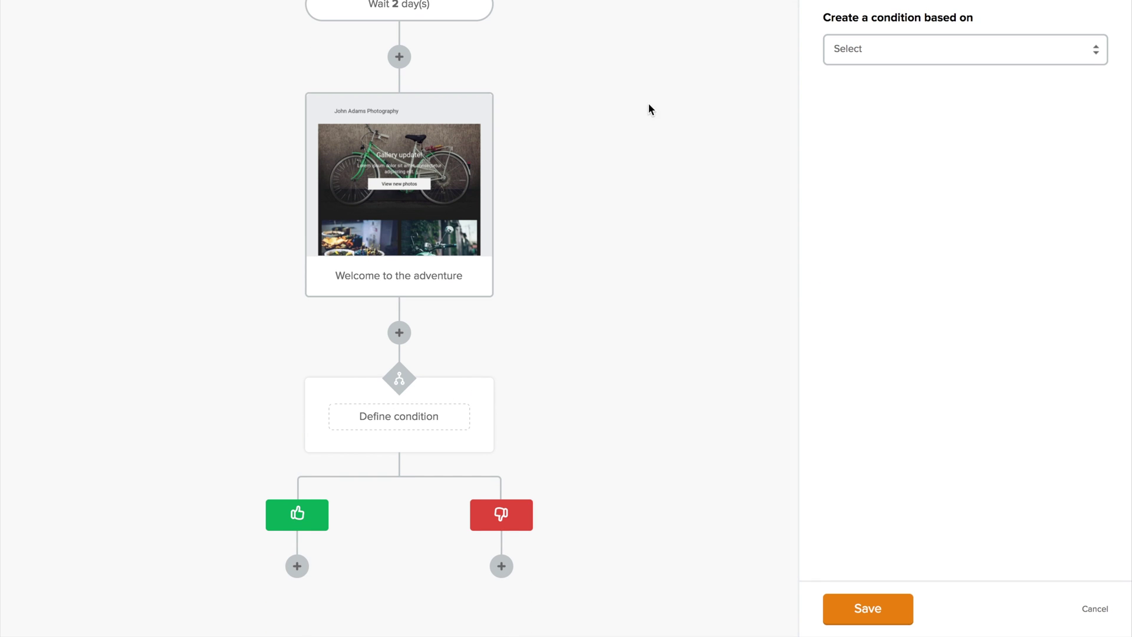
{"action": "left_click", "coordinate": [938, 62]}
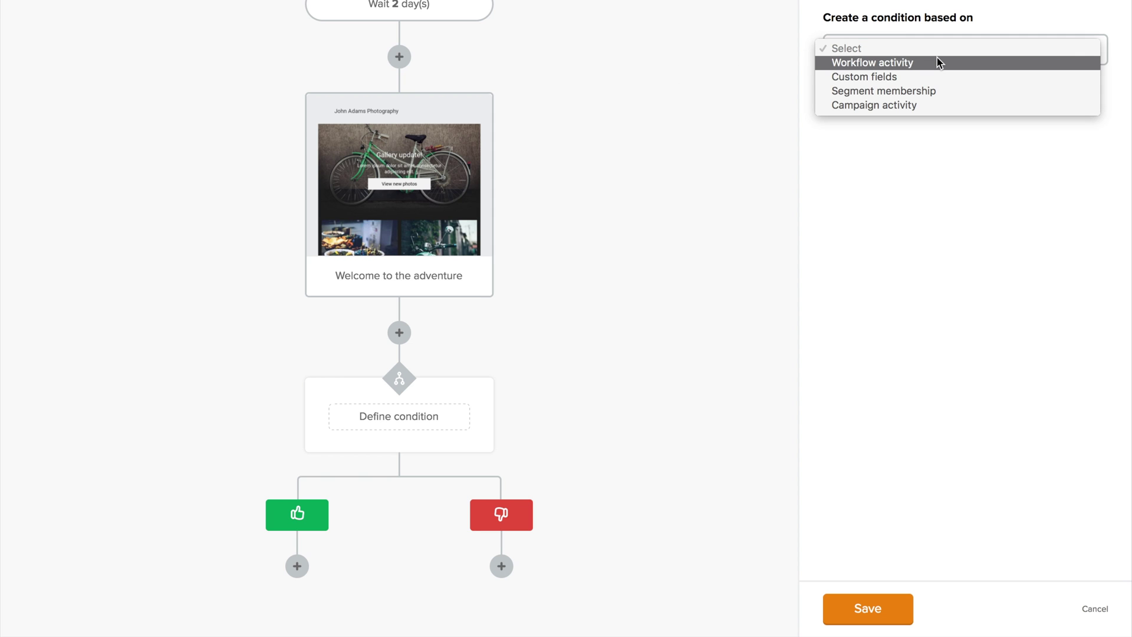
{"action": "left_click", "coordinate": [916, 105]}
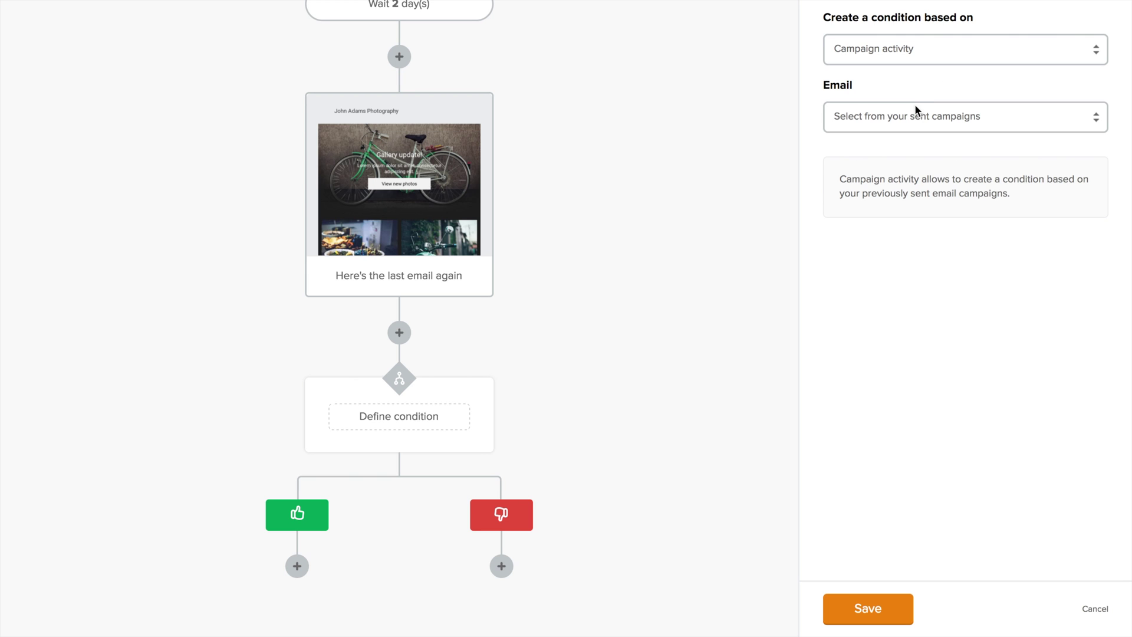
{"action": "left_click", "coordinate": [913, 115]}
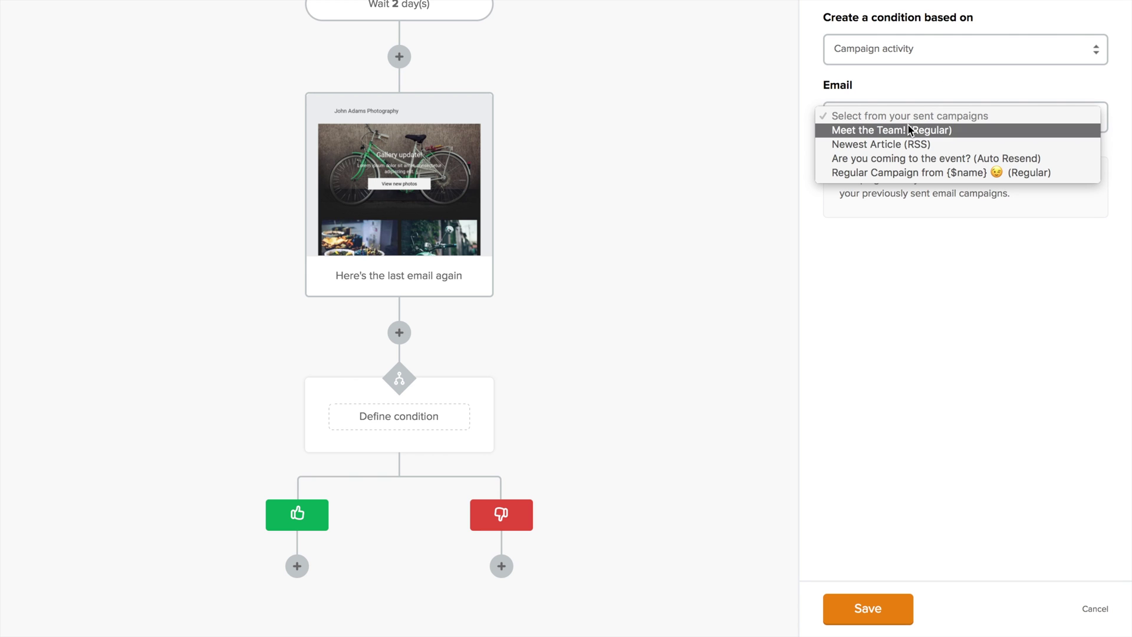
{"action": "left_click", "coordinate": [908, 128]}
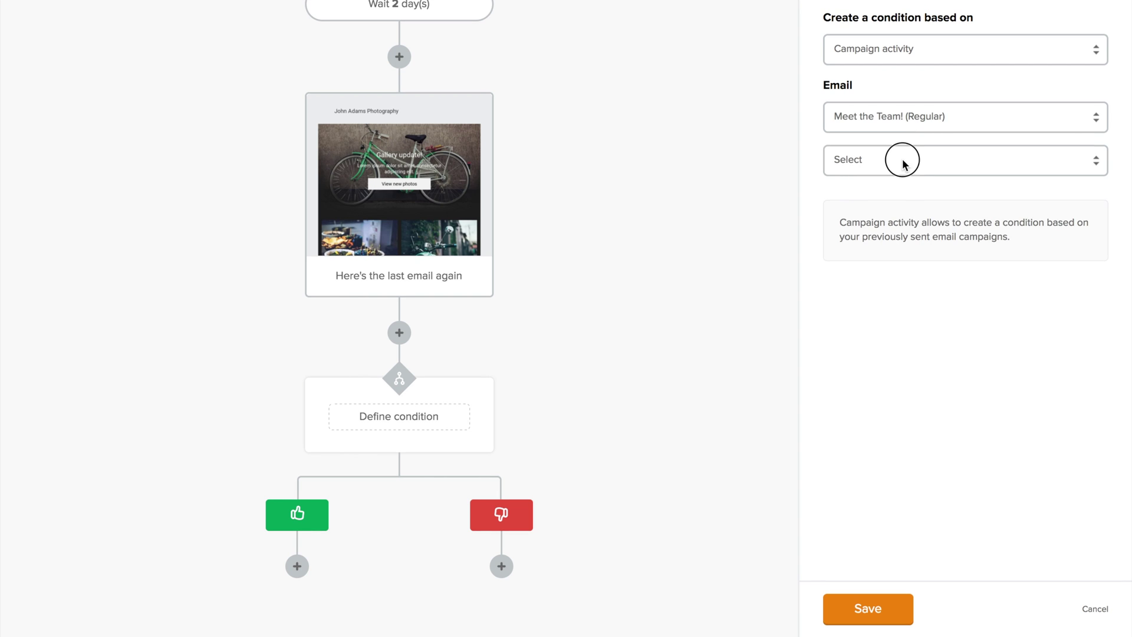
{"action": "left_click", "coordinate": [902, 162]}
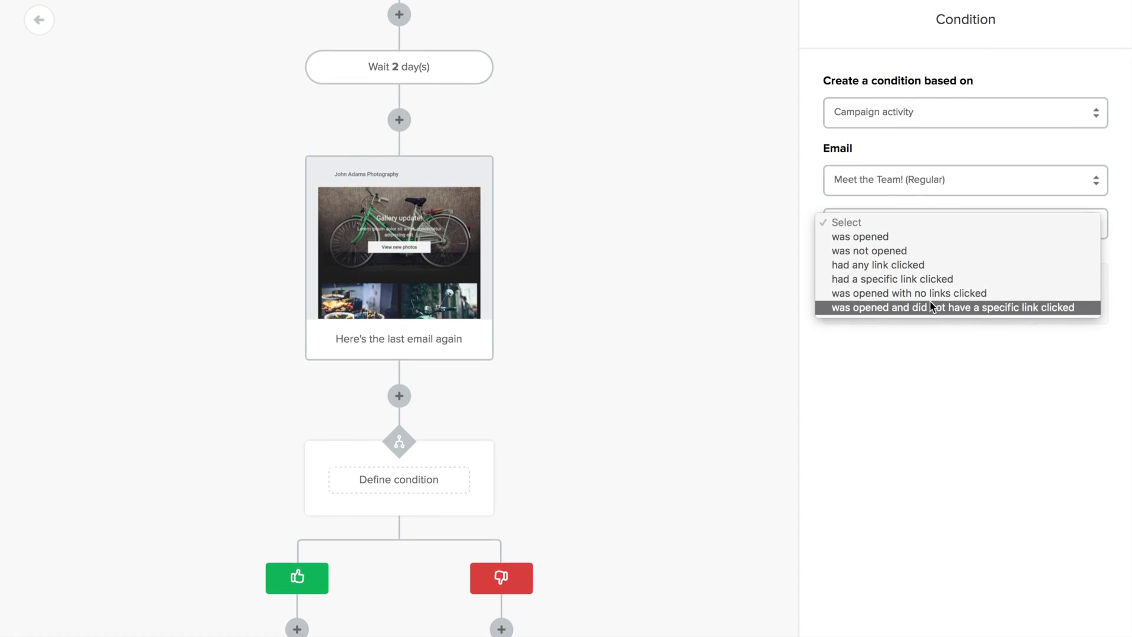
Step: Try basing the condition on segment membership
{"action": "left_click", "coordinate": [915, 118]}
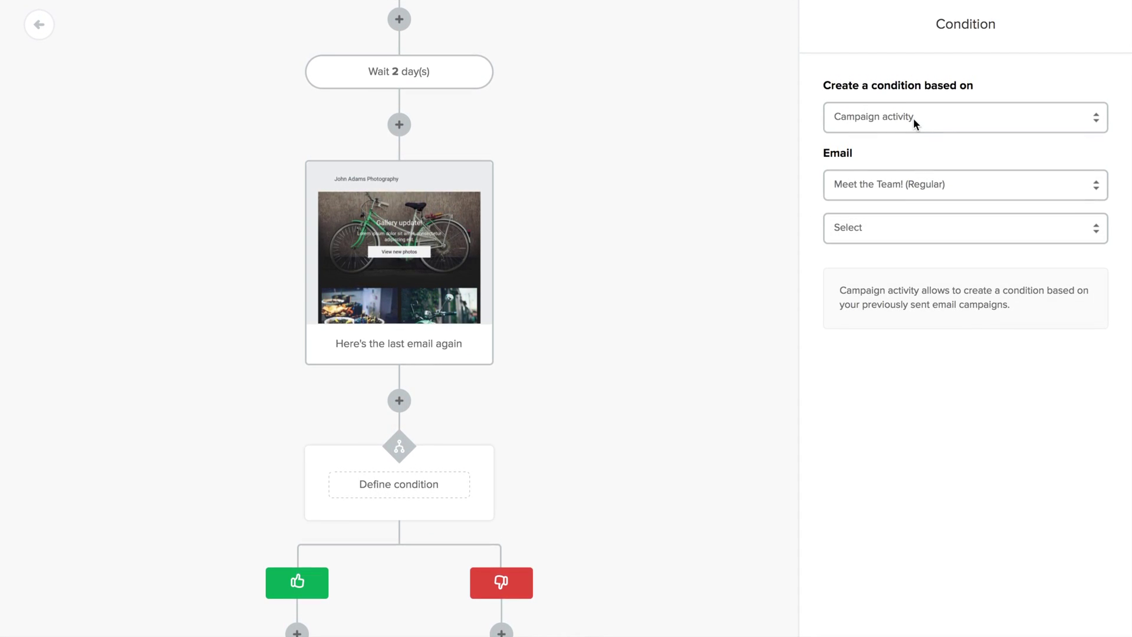
{"action": "left_click", "coordinate": [913, 119]}
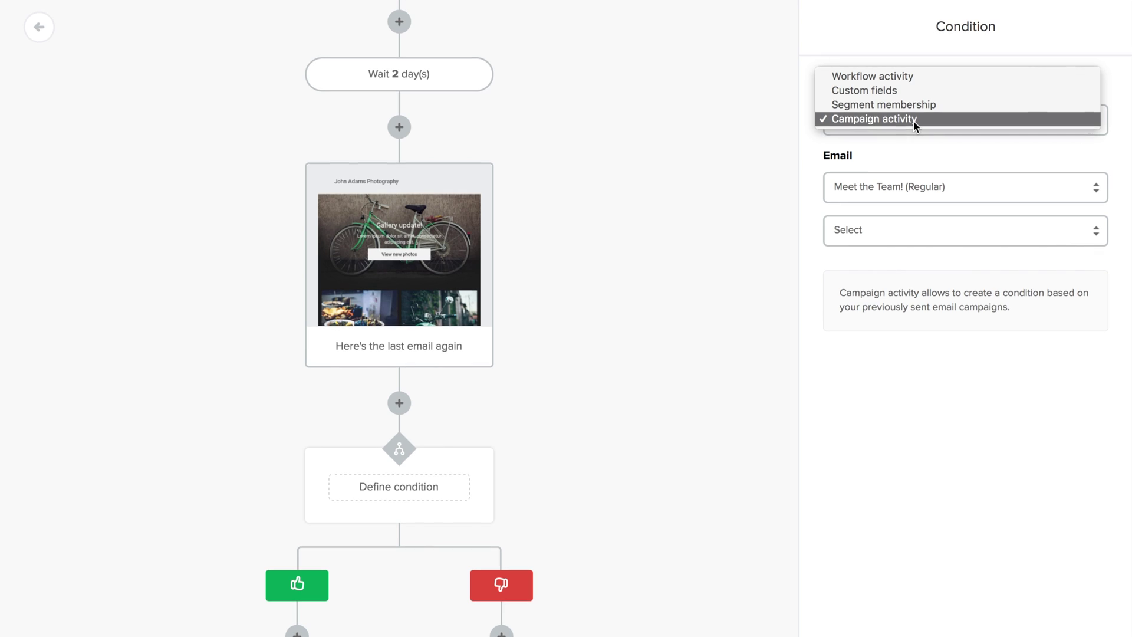
{"action": "left_click", "coordinate": [915, 104]}
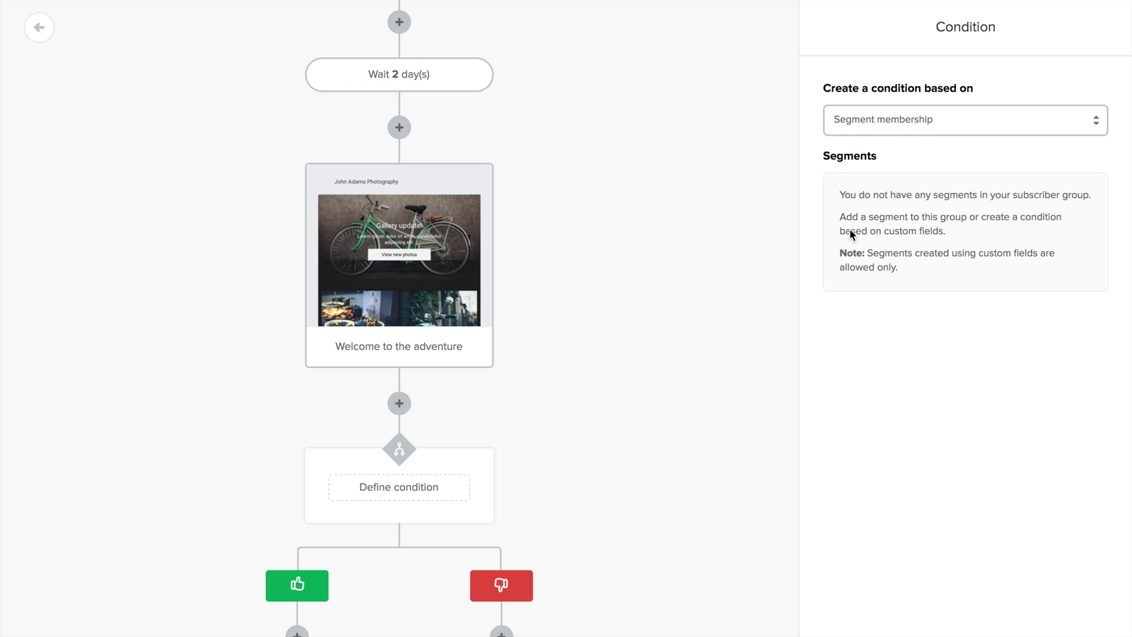
Step: Try a custom-field condition: City is equal 'New York'
{"action": "left_click", "coordinate": [970, 120]}
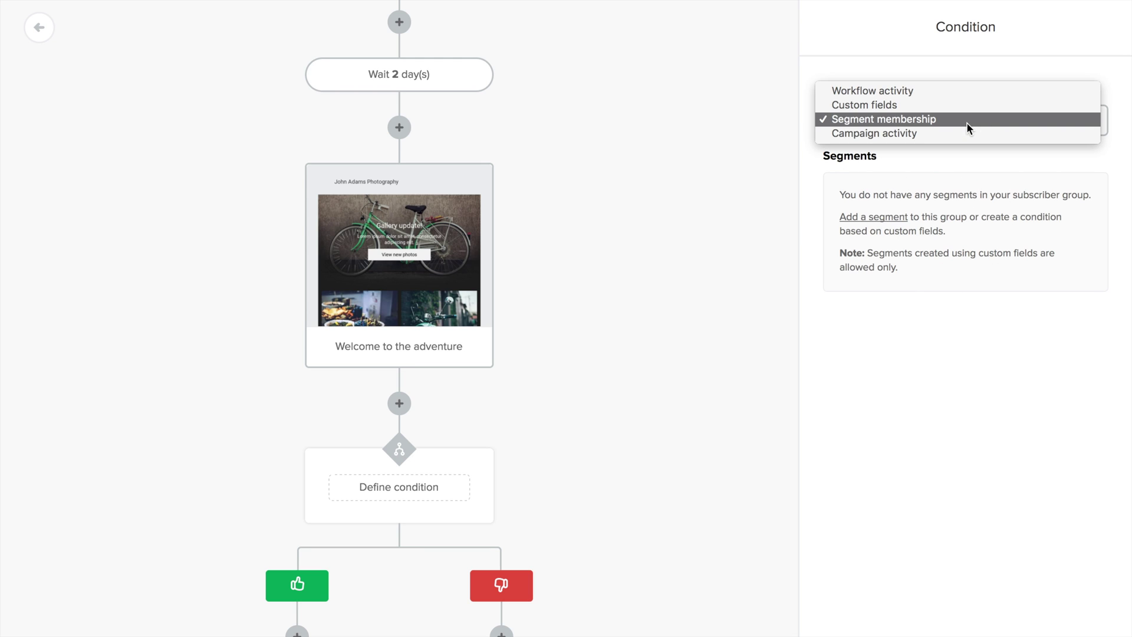
{"action": "left_click", "coordinate": [929, 105]}
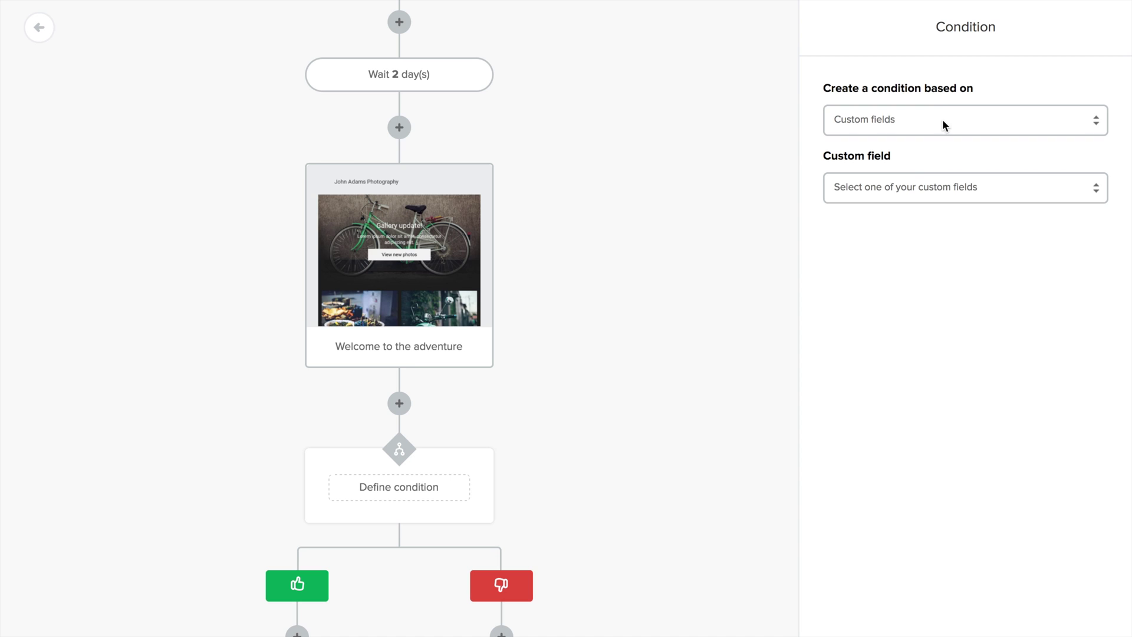
{"action": "left_click", "coordinate": [928, 187]}
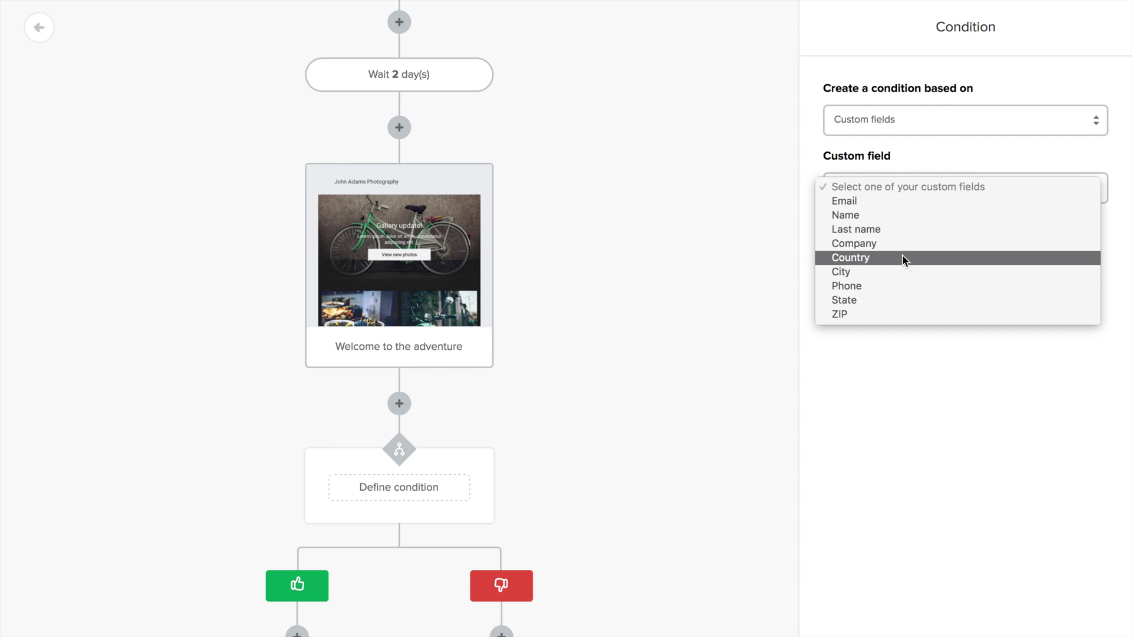
{"action": "left_click", "coordinate": [900, 272]}
{"action": "left_click", "coordinate": [909, 238]}
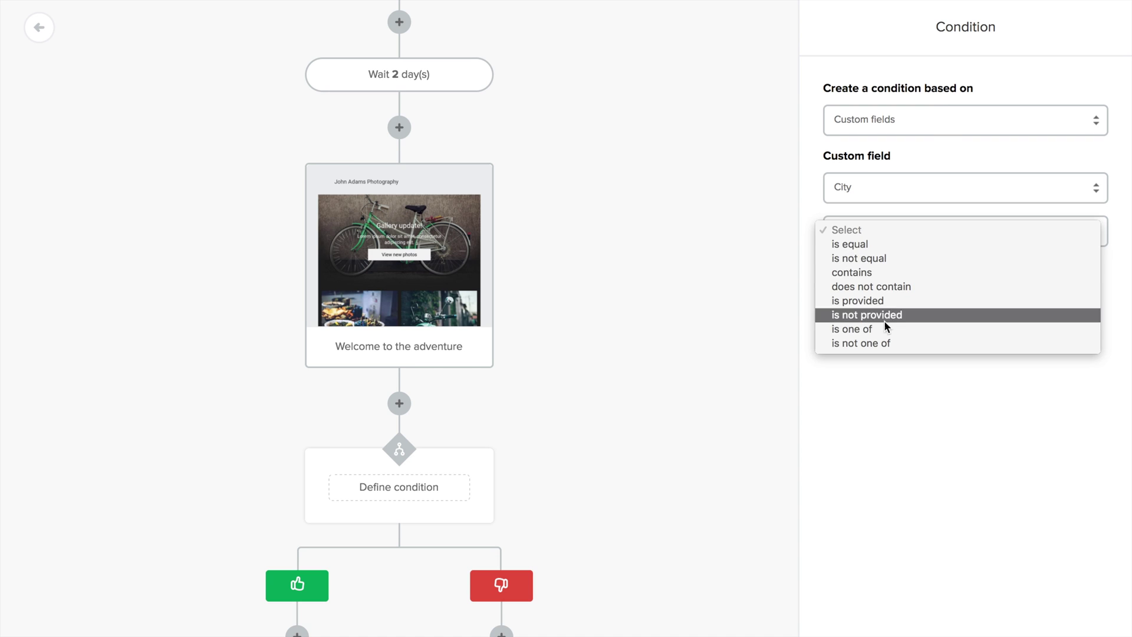
{"action": "left_click", "coordinate": [889, 245]}
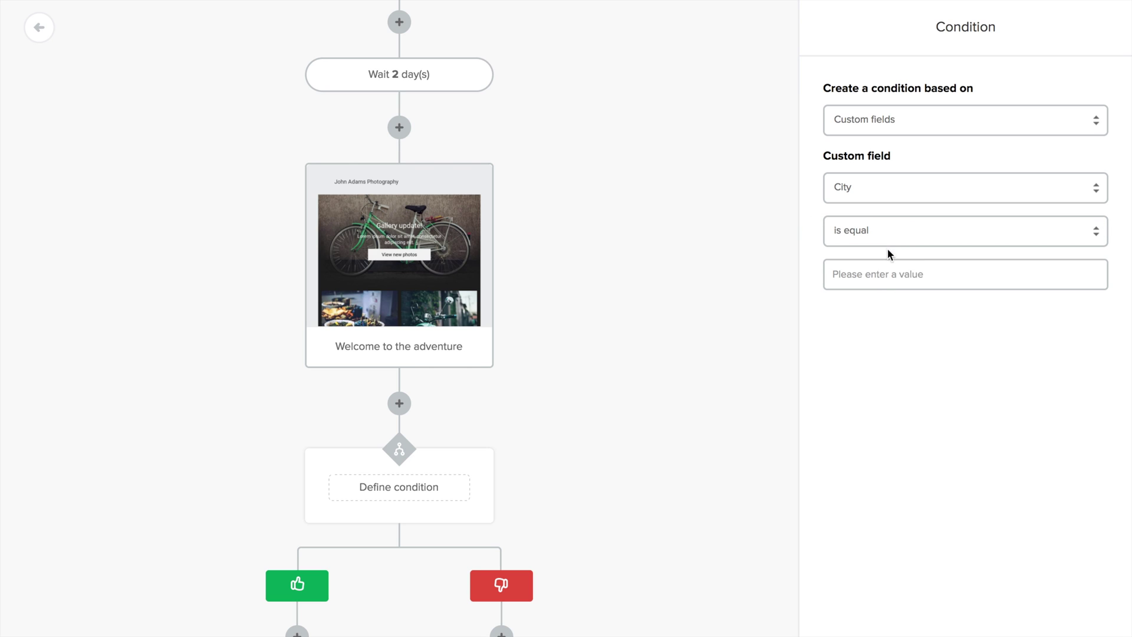
{"action": "type", "text": "New York"}
Step: Switch the condition basis to Workflow activity and open its email list
{"action": "left_click", "coordinate": [992, 124]}
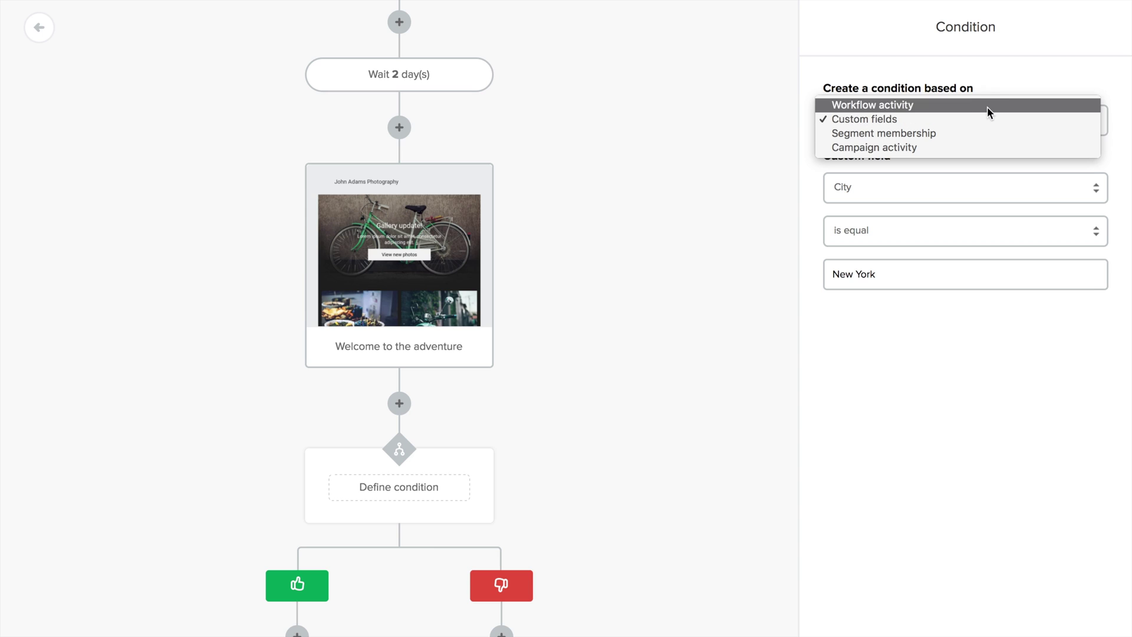
{"action": "left_click", "coordinate": [988, 109]}
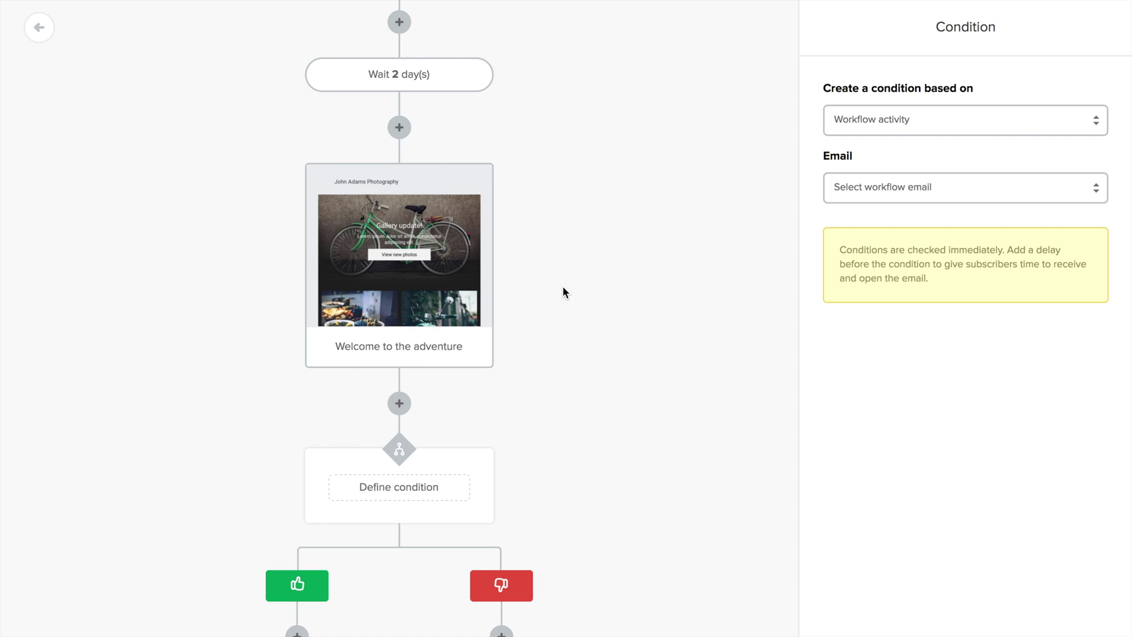
{"action": "left_click", "coordinate": [911, 198]}
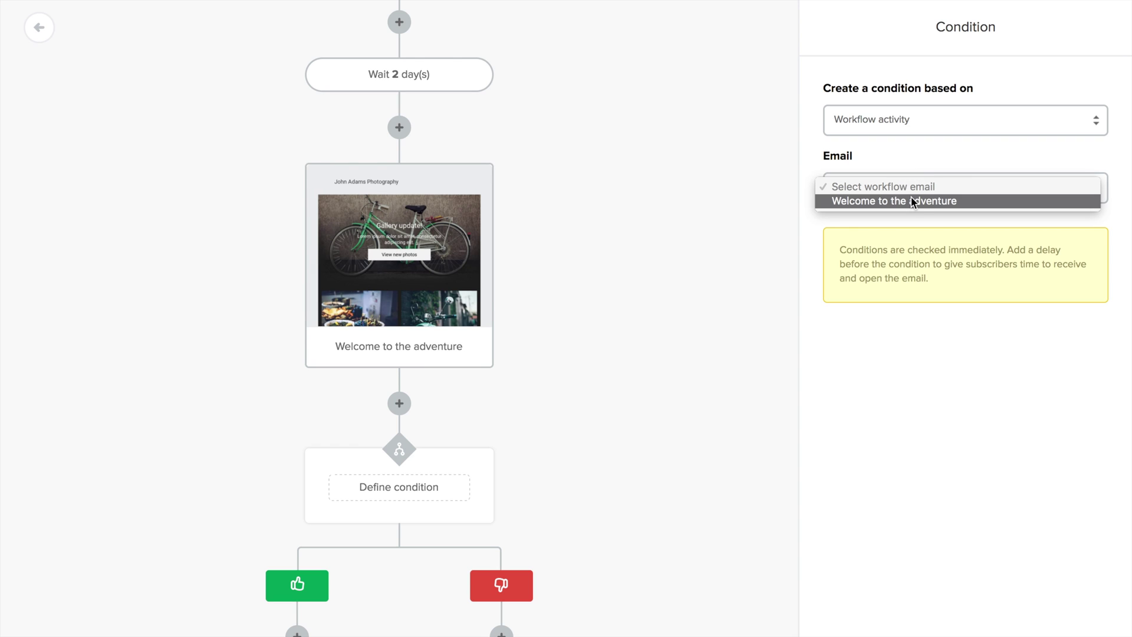
Step: Set the condition to 'Welcome to the adventure' was opened and save it
{"action": "left_click", "coordinate": [911, 201]}
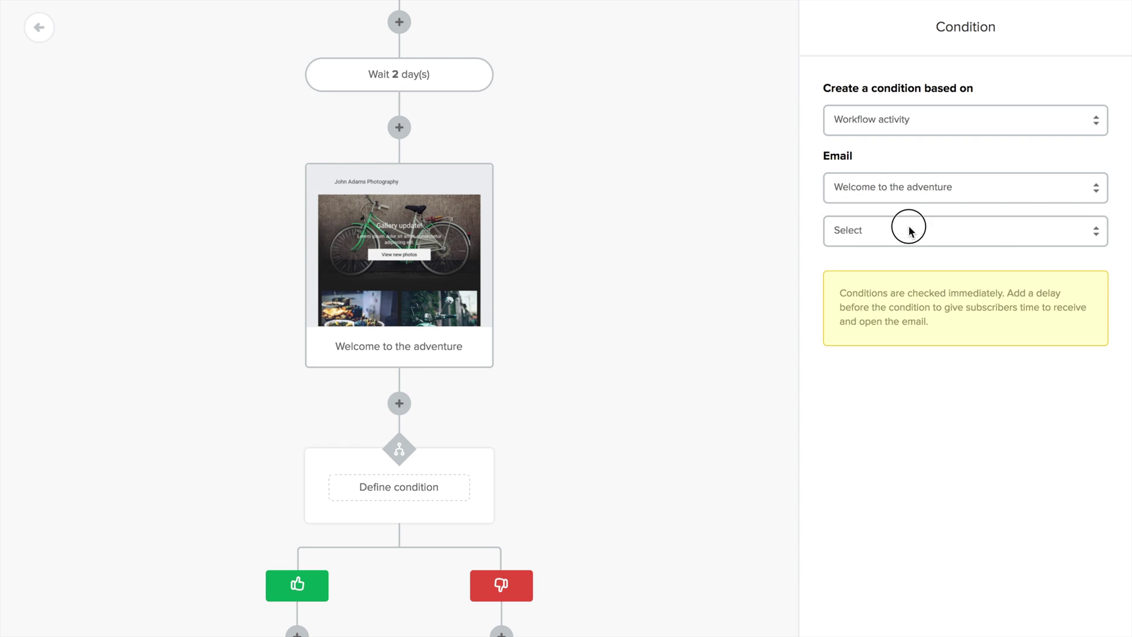
{"action": "left_click", "coordinate": [908, 230]}
{"action": "left_click", "coordinate": [904, 243]}
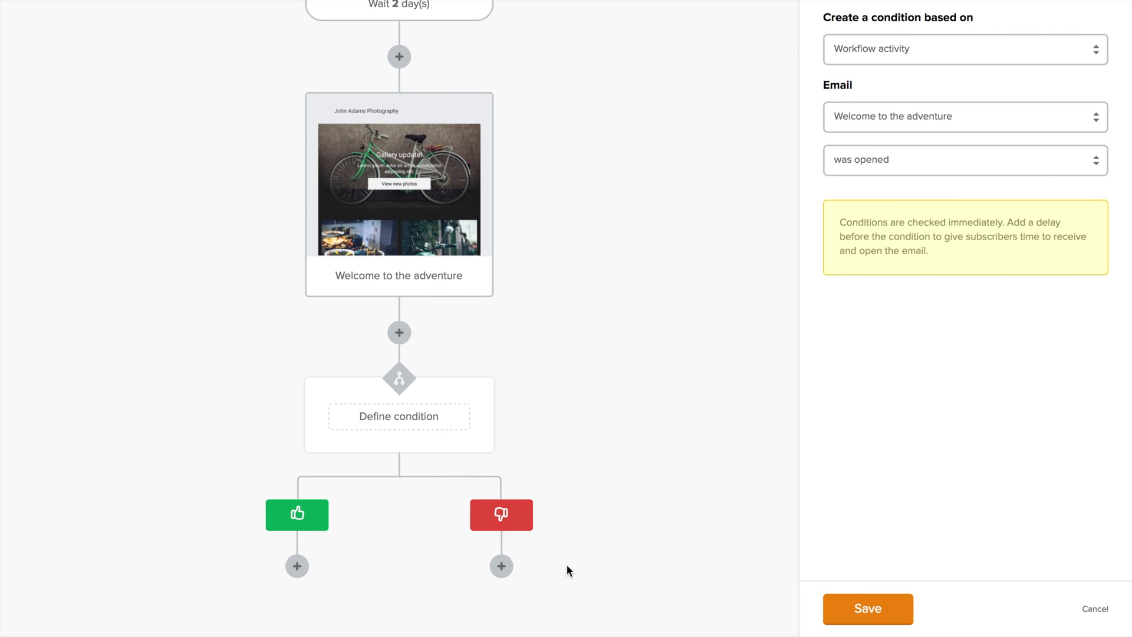
{"action": "left_click", "coordinate": [867, 607]}
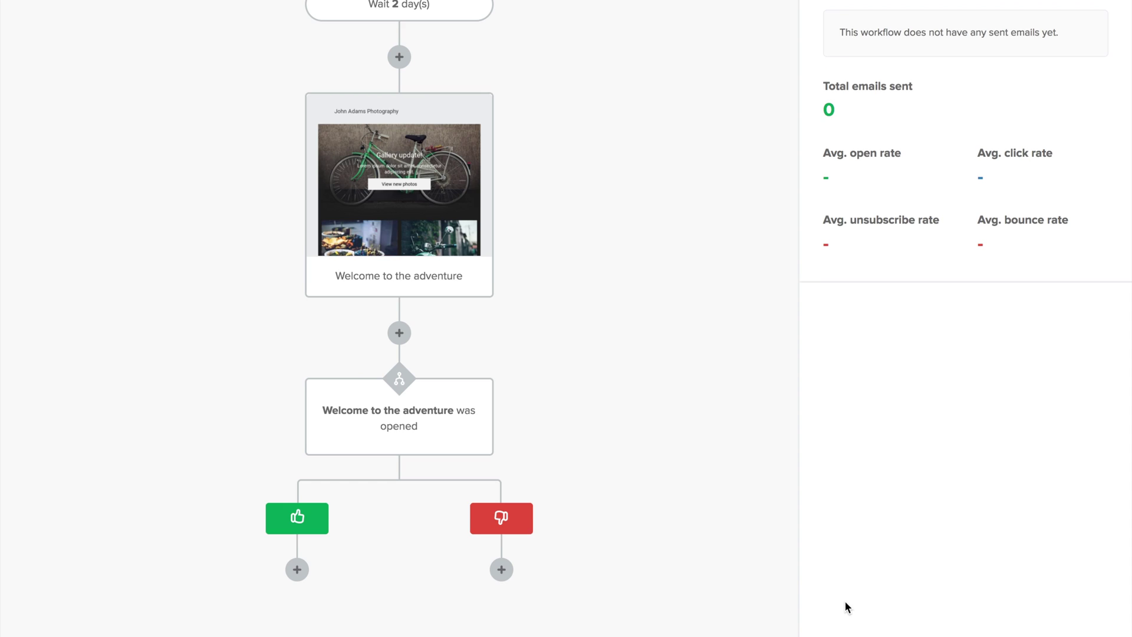
{"action": "scroll", "coordinate": [714, 513], "scroll_direction": "up", "scroll_amount": 5}
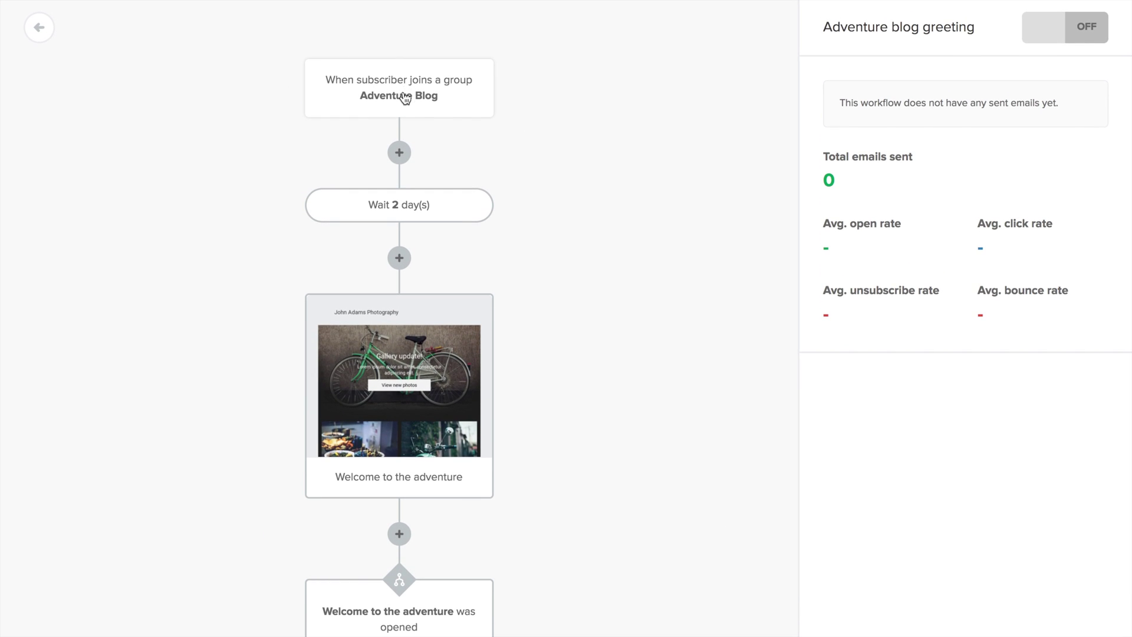
Step: Scroll down and reopen the condition's settings to review its opened-email check
{"action": "mouse_move", "coordinate": [387, 206]}
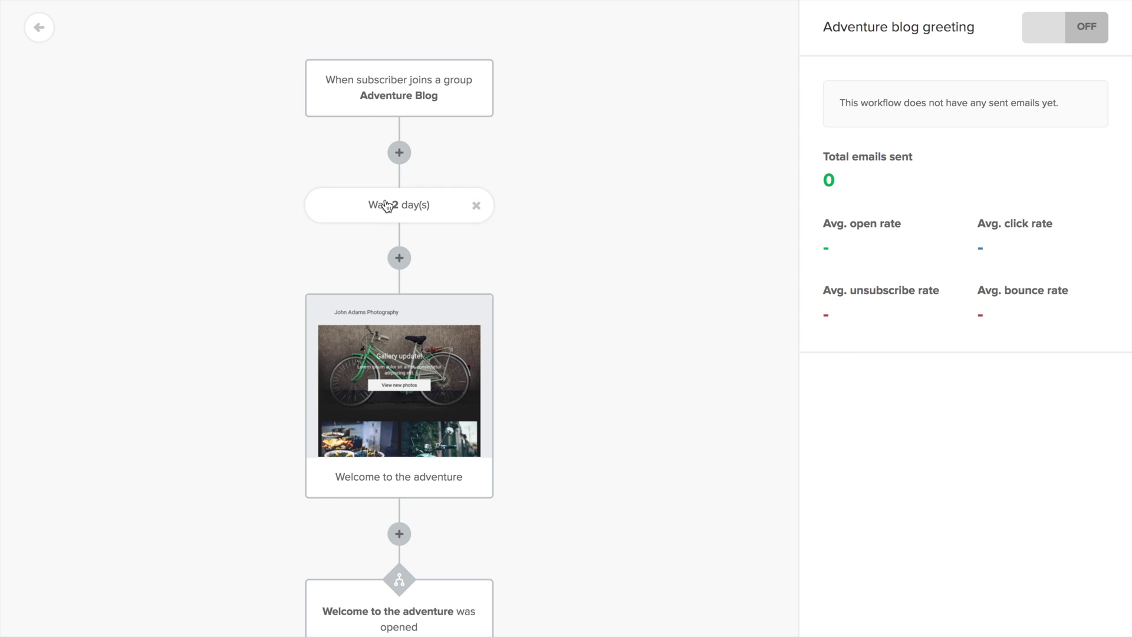
{"action": "mouse_move", "coordinate": [364, 349]}
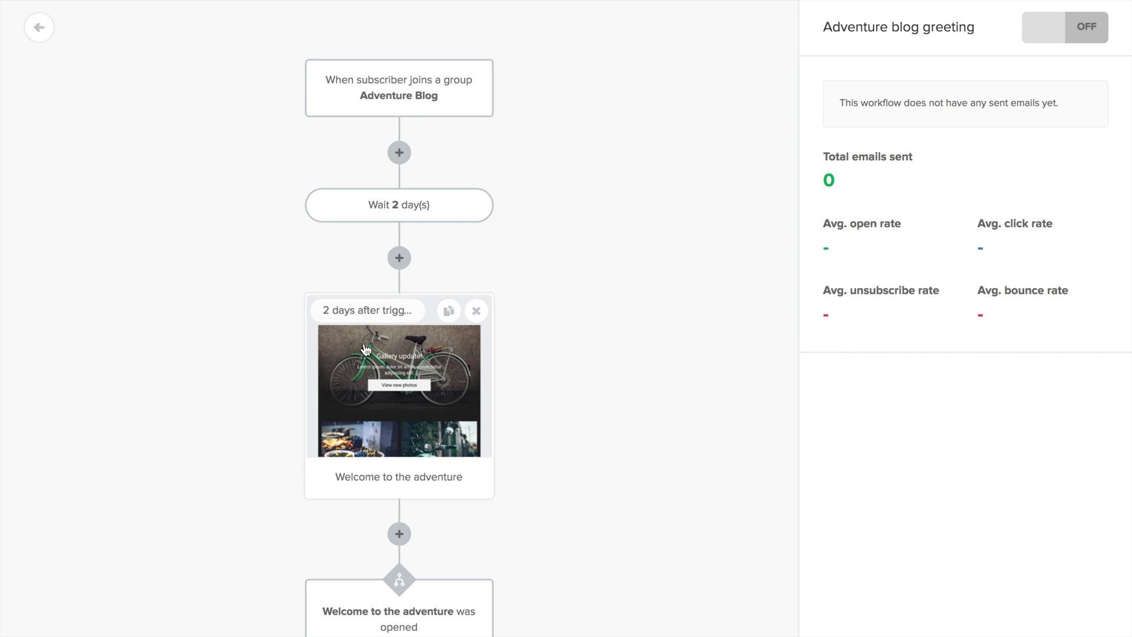
{"action": "scroll", "coordinate": [364, 390], "scroll_direction": "down", "scroll_amount": 2}
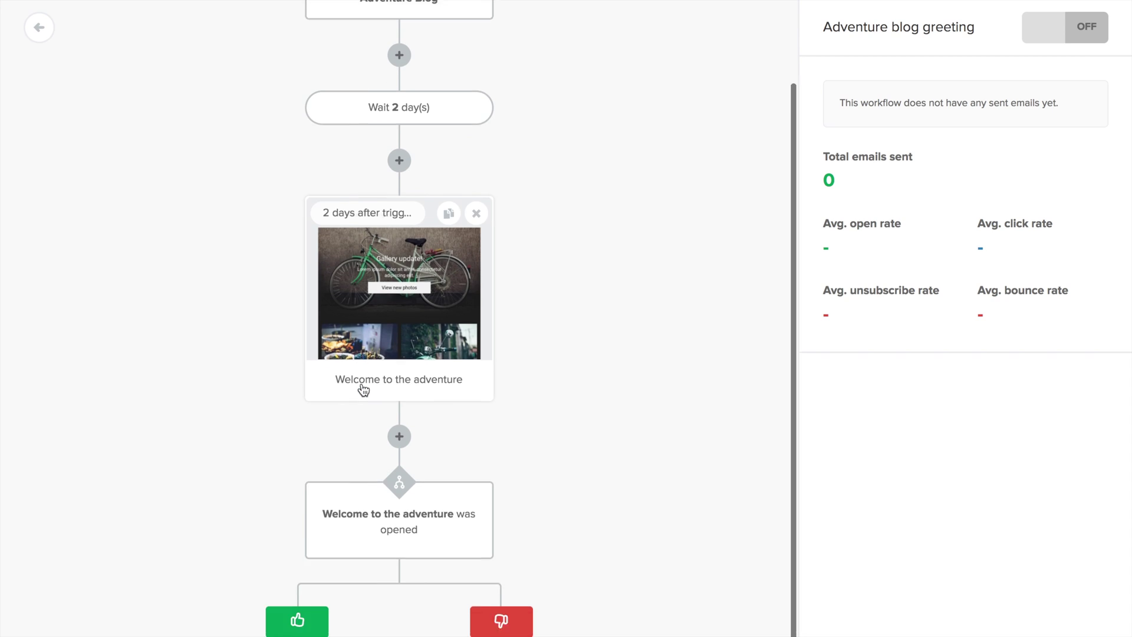
{"action": "scroll", "coordinate": [362, 389], "scroll_direction": "down", "scroll_amount": 1}
{"action": "mouse_move", "coordinate": [448, 465]}
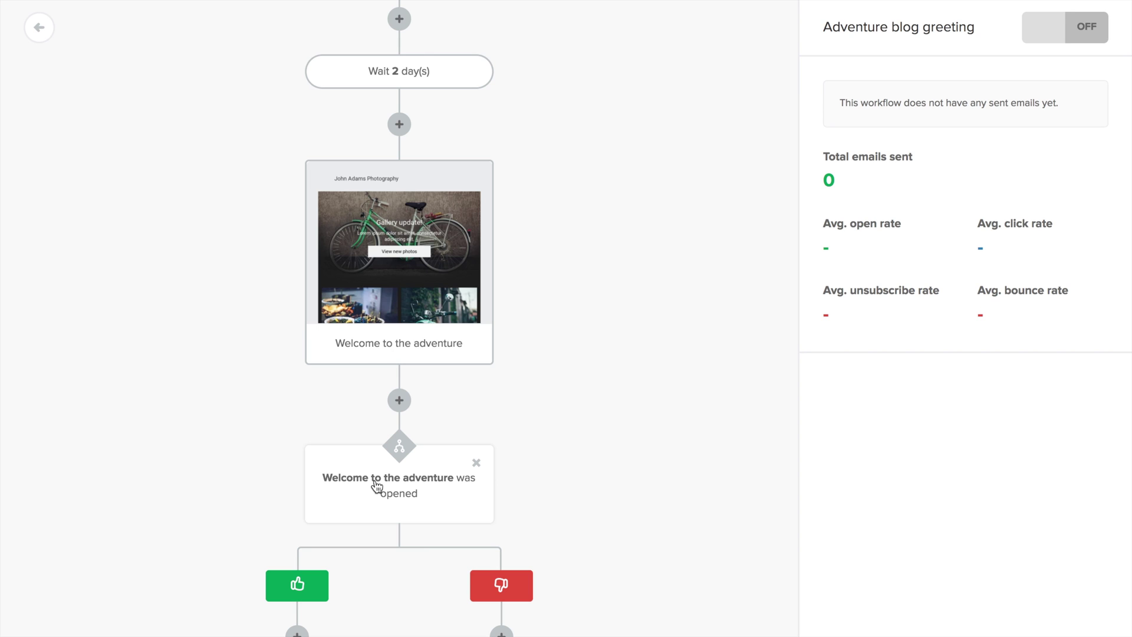
{"action": "left_click", "coordinate": [406, 486]}
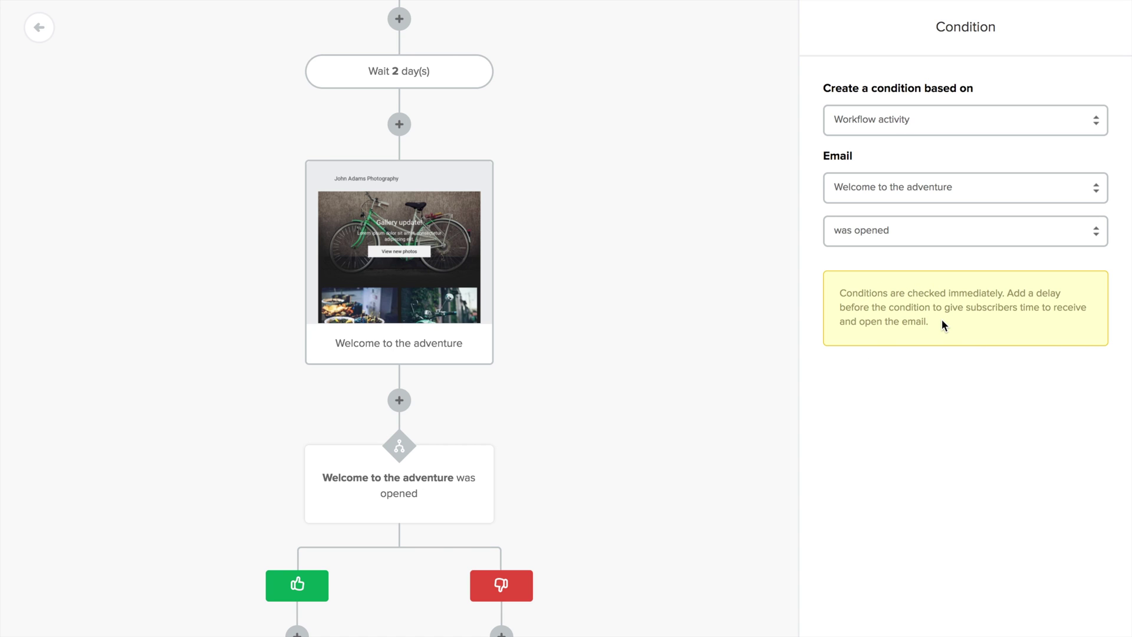
{"action": "left_click", "coordinate": [400, 401]}
Step: Make the new step a 2-day delay before the condition
{"action": "left_click", "coordinate": [384, 331]}
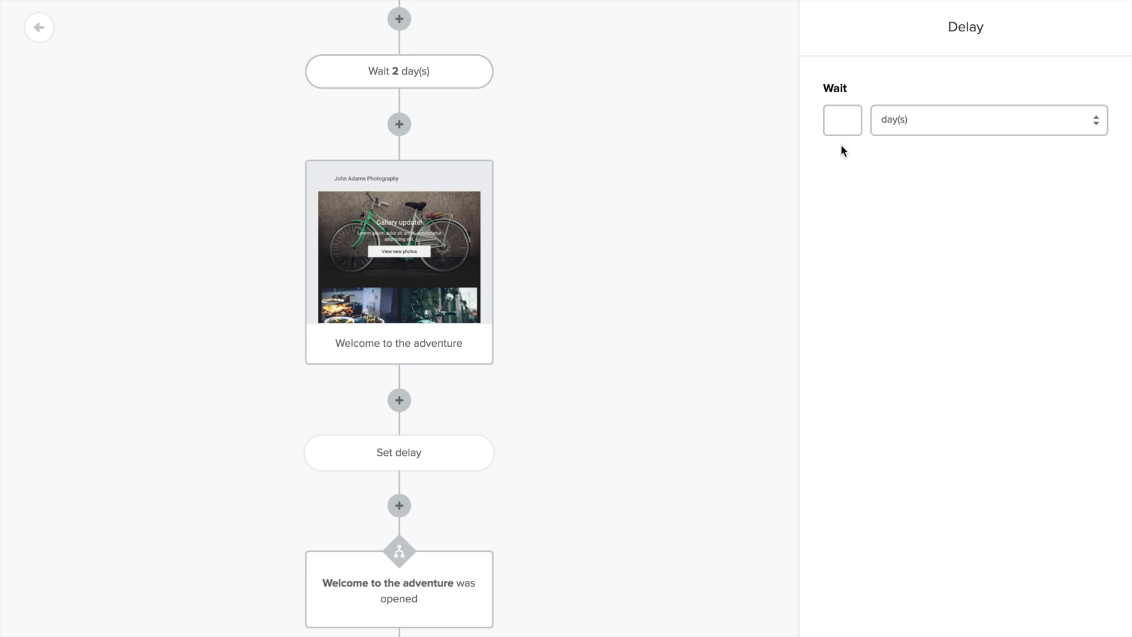
{"action": "left_click", "coordinate": [840, 125]}
{"action": "type", "text": "2"}
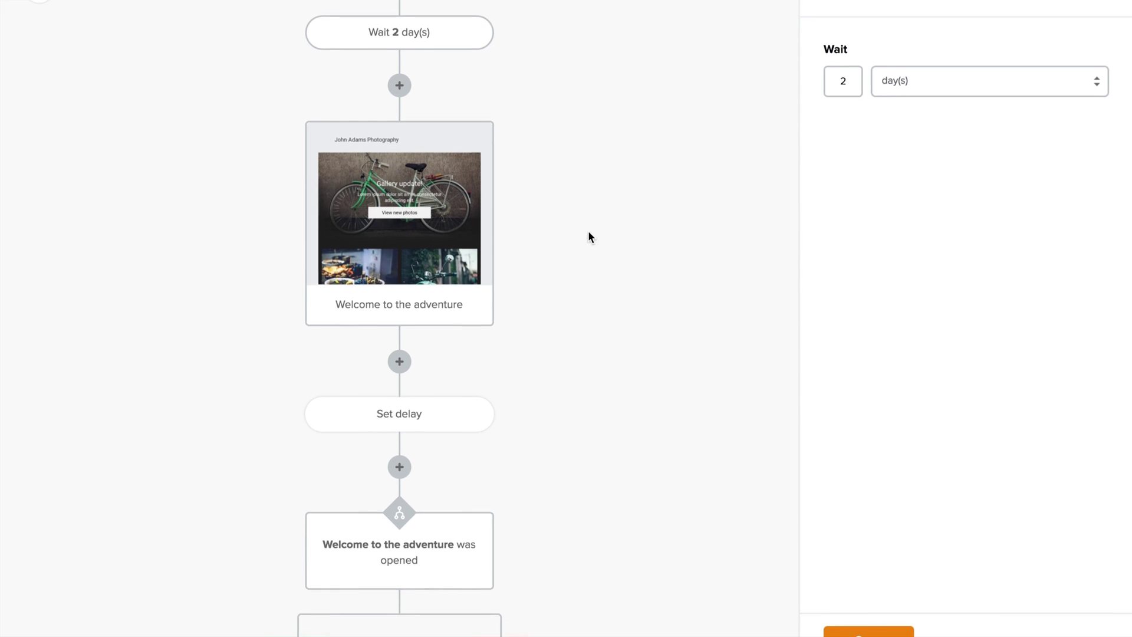
{"action": "scroll", "coordinate": [548, 246], "scroll_direction": "down", "scroll_amount": 2}
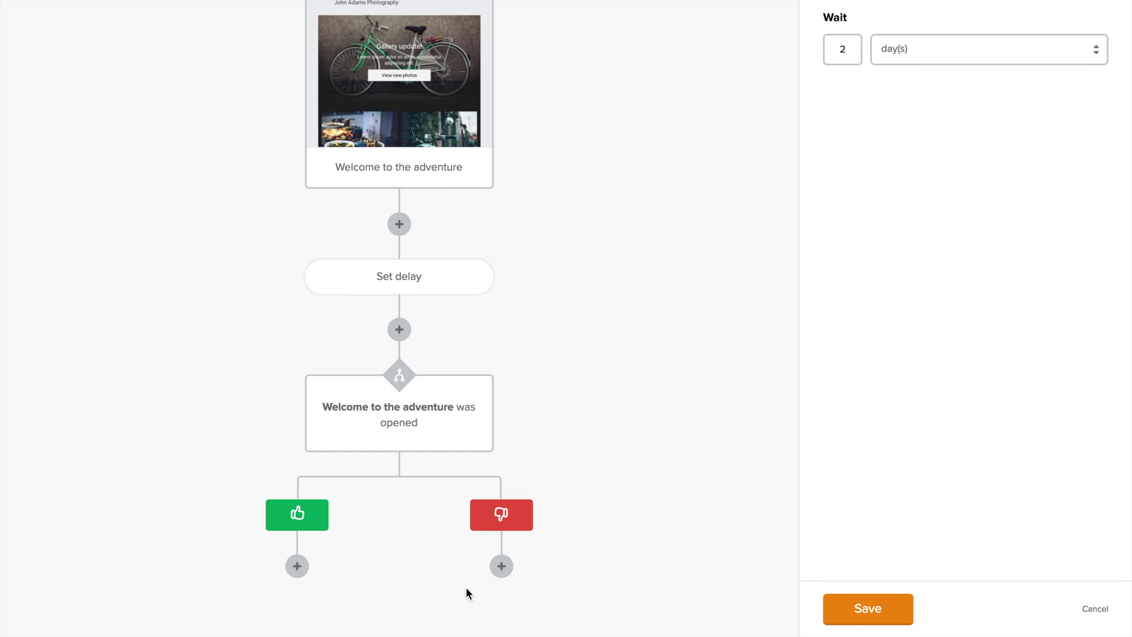
Step: Add an email on the not-opened branch with subject 'Here's the last email again'
{"action": "left_click", "coordinate": [501, 566]}
{"action": "left_click", "coordinate": [400, 517]}
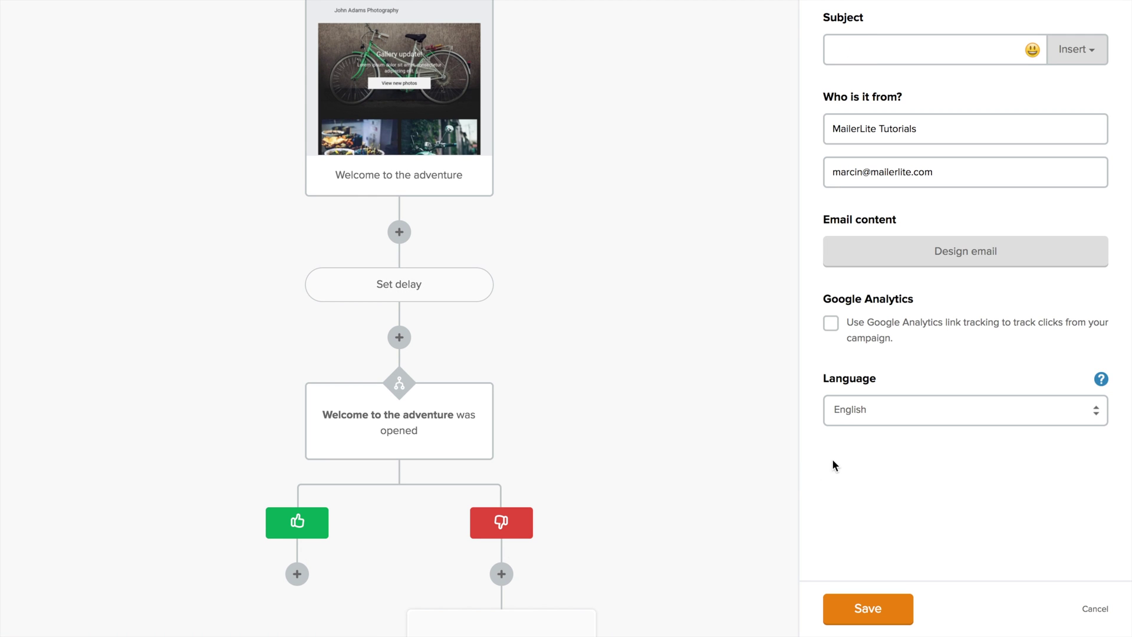
{"action": "left_click", "coordinate": [994, 253]}
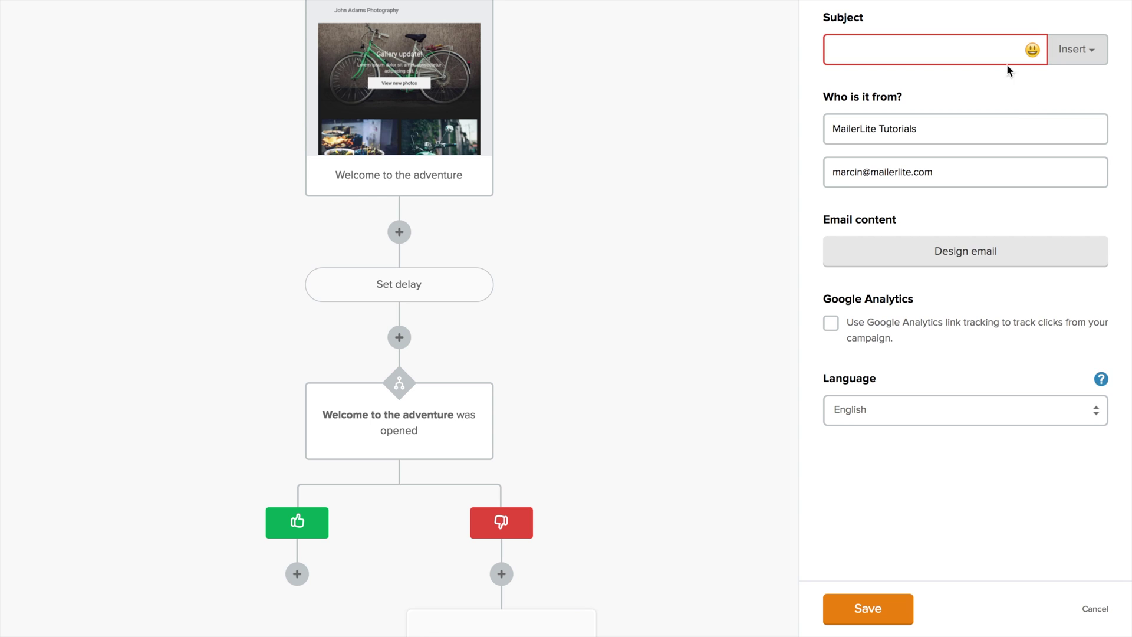
{"action": "left_click", "coordinate": [980, 55]}
{"action": "type", "text": "Here's the last email again"}
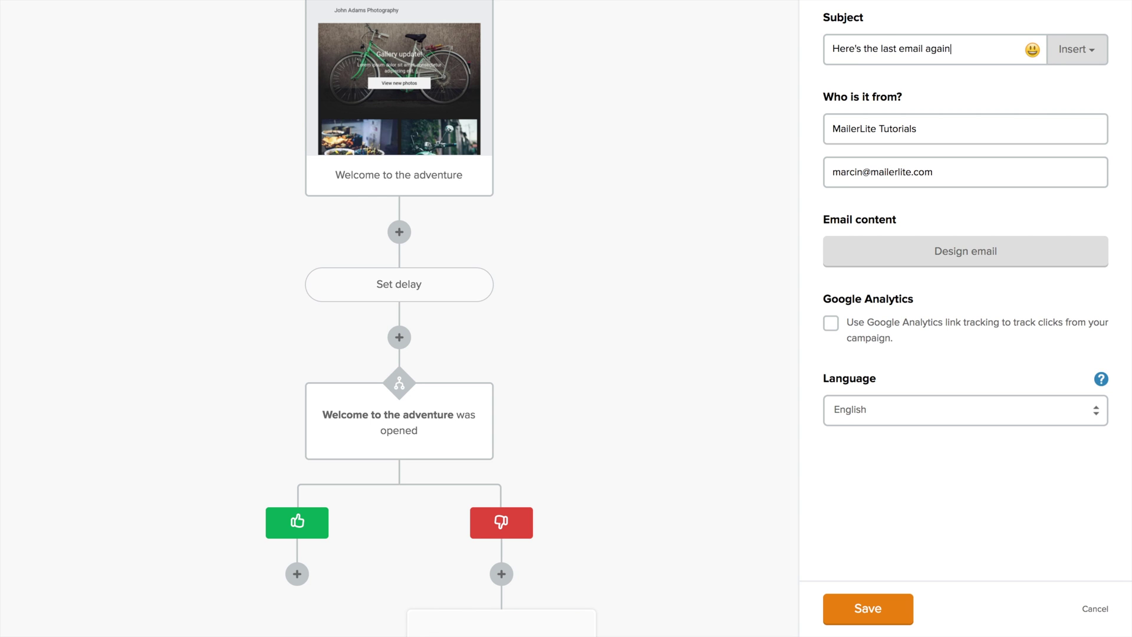
{"action": "left_click", "coordinate": [909, 253]}
Step: Reuse the first recent Automations email design for the resend email and finish editing
{"action": "left_click", "coordinate": [379, 121]}
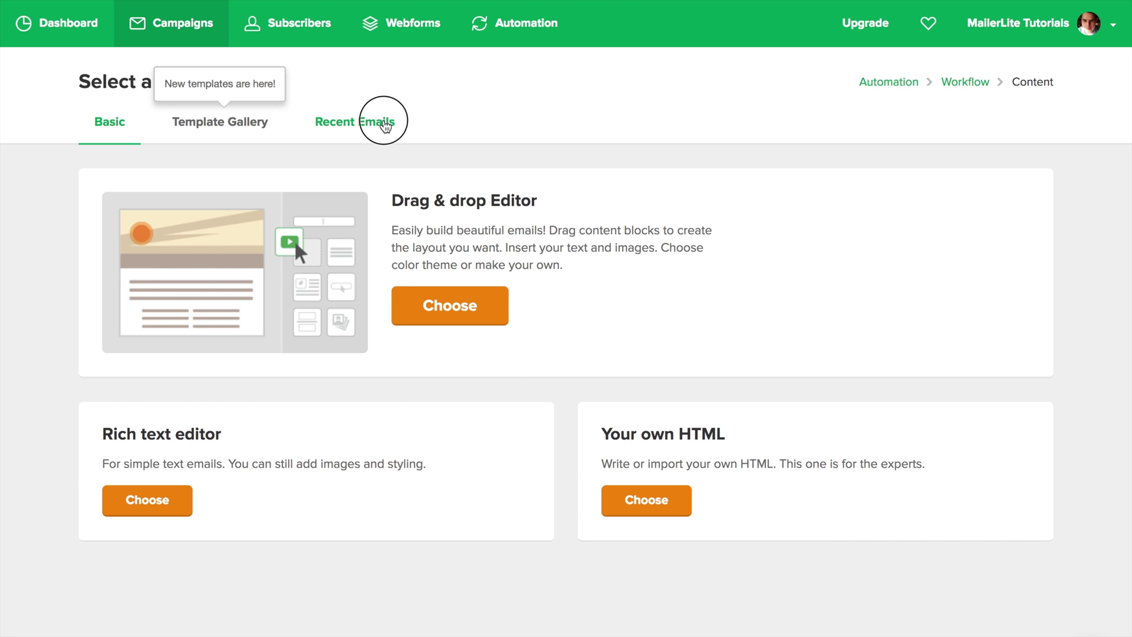
{"action": "left_click", "coordinate": [148, 183]}
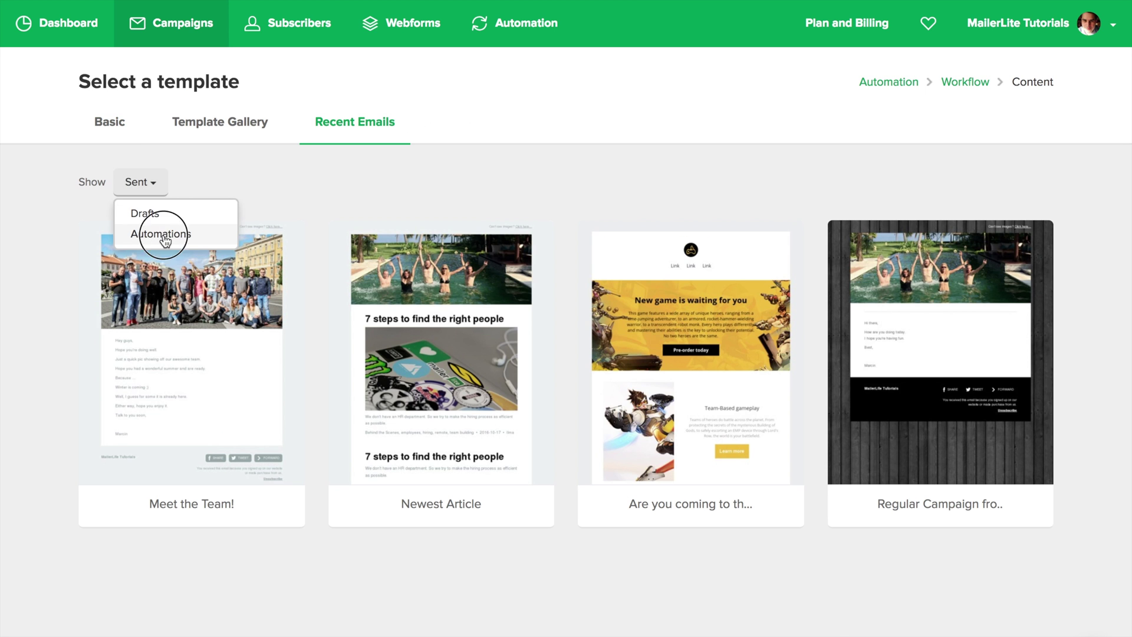
{"action": "left_click", "coordinate": [156, 233]}
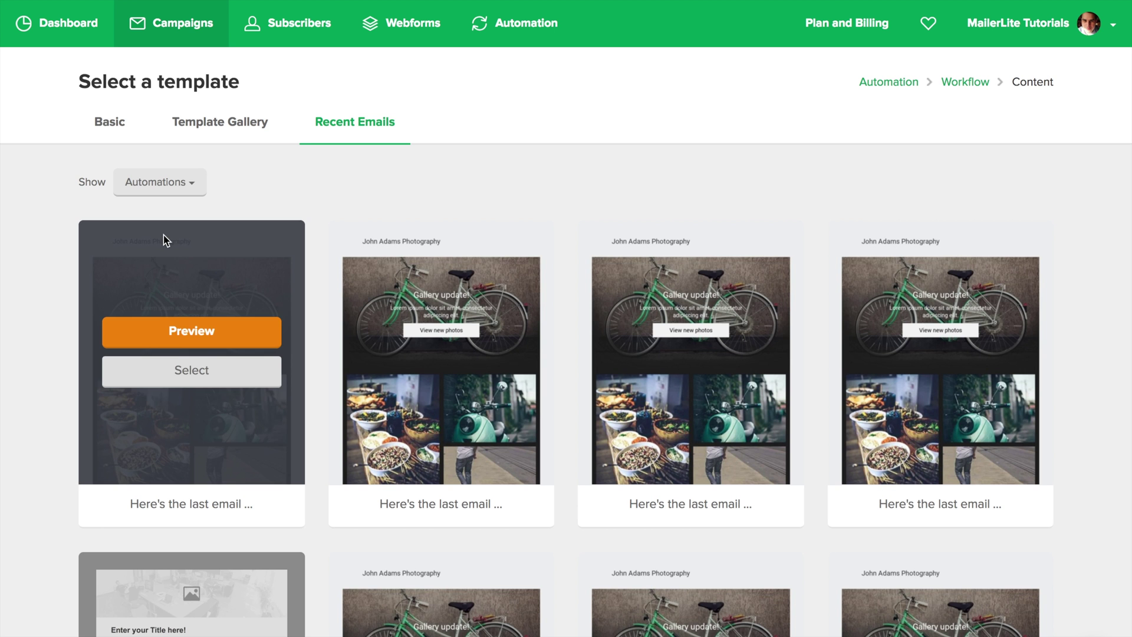
{"action": "left_click", "coordinate": [196, 370]}
{"action": "left_click", "coordinate": [1088, 29]}
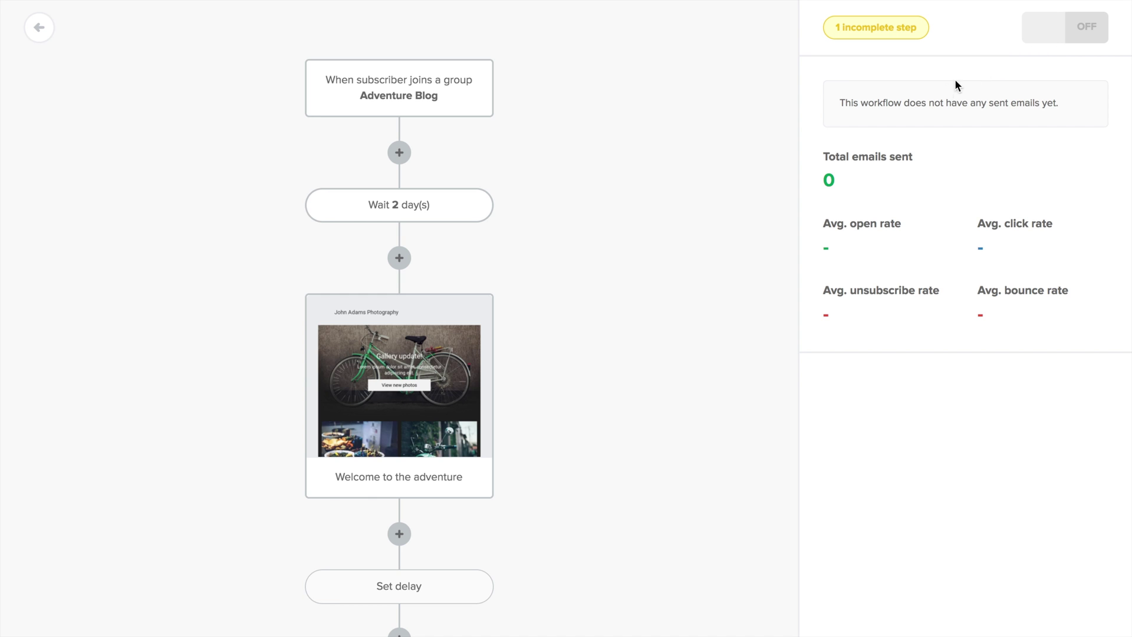
Step: Under the opened branch, add a 'Copy to a new group' action that creates the group 'engaged'
{"action": "scroll", "coordinate": [672, 402], "scroll_direction": "down", "scroll_amount": 9}
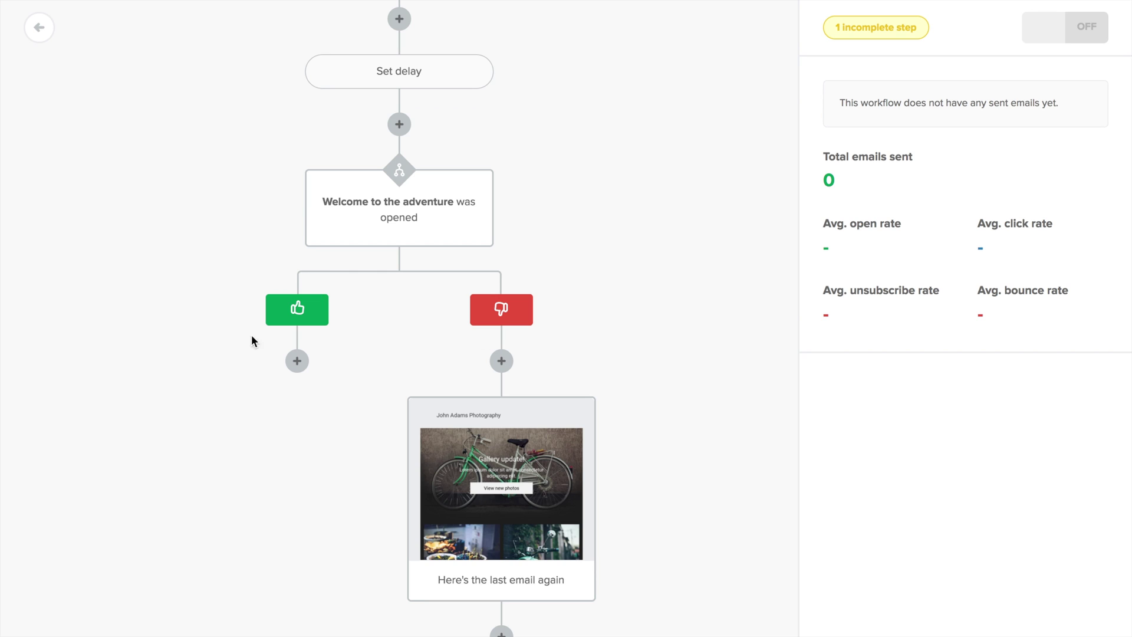
{"action": "left_click", "coordinate": [297, 361]}
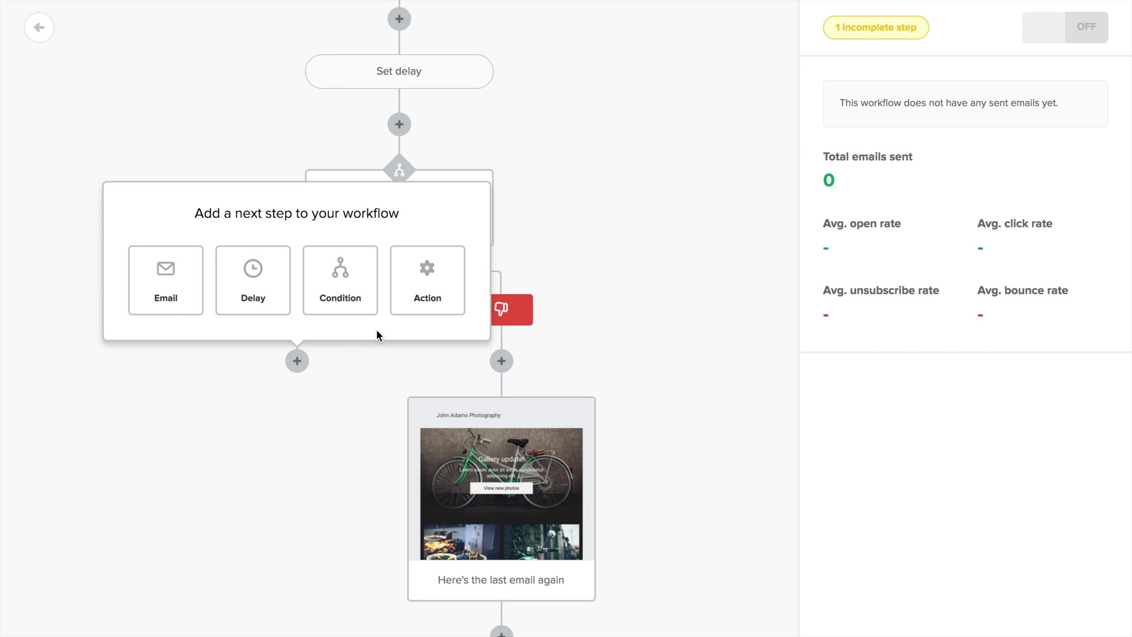
{"action": "left_click", "coordinate": [426, 288]}
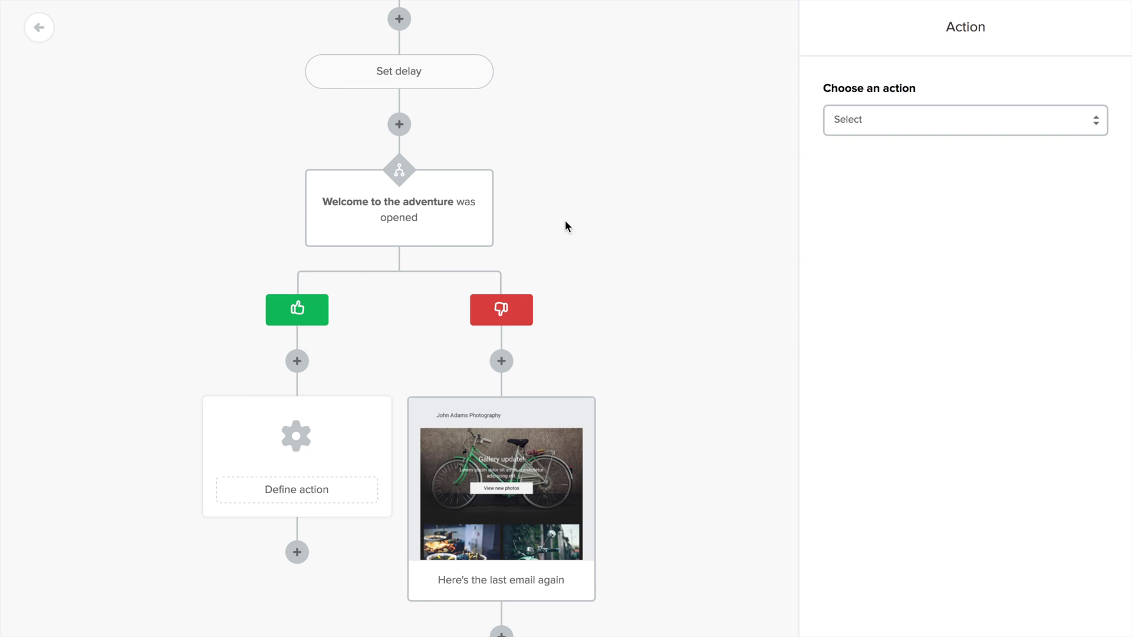
{"action": "left_click", "coordinate": [861, 125]}
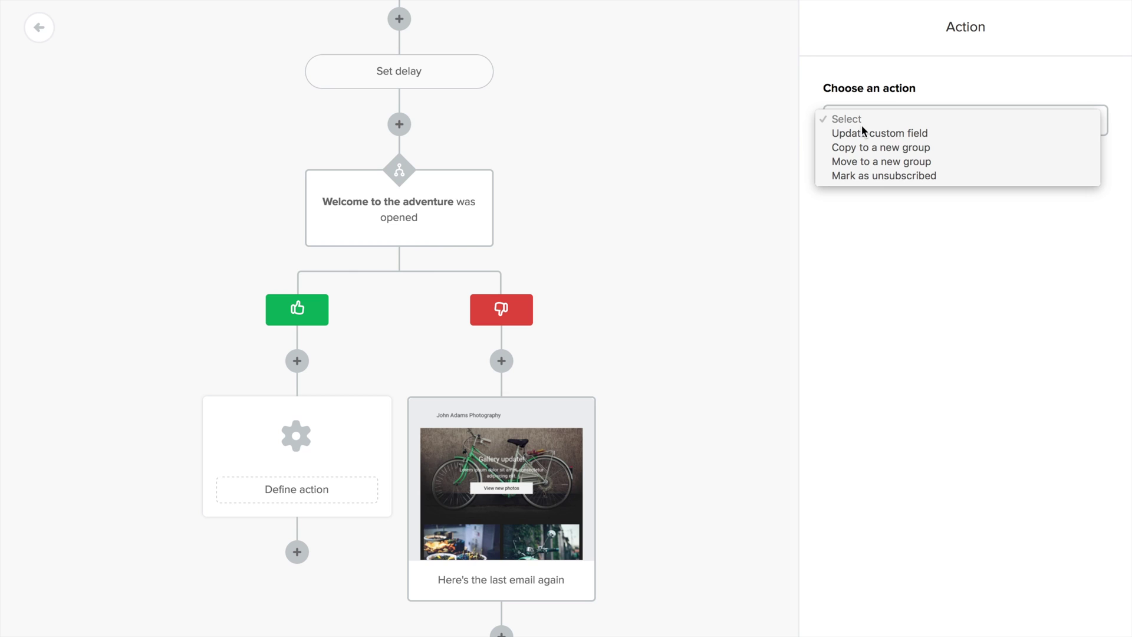
{"action": "left_click", "coordinate": [926, 147]}
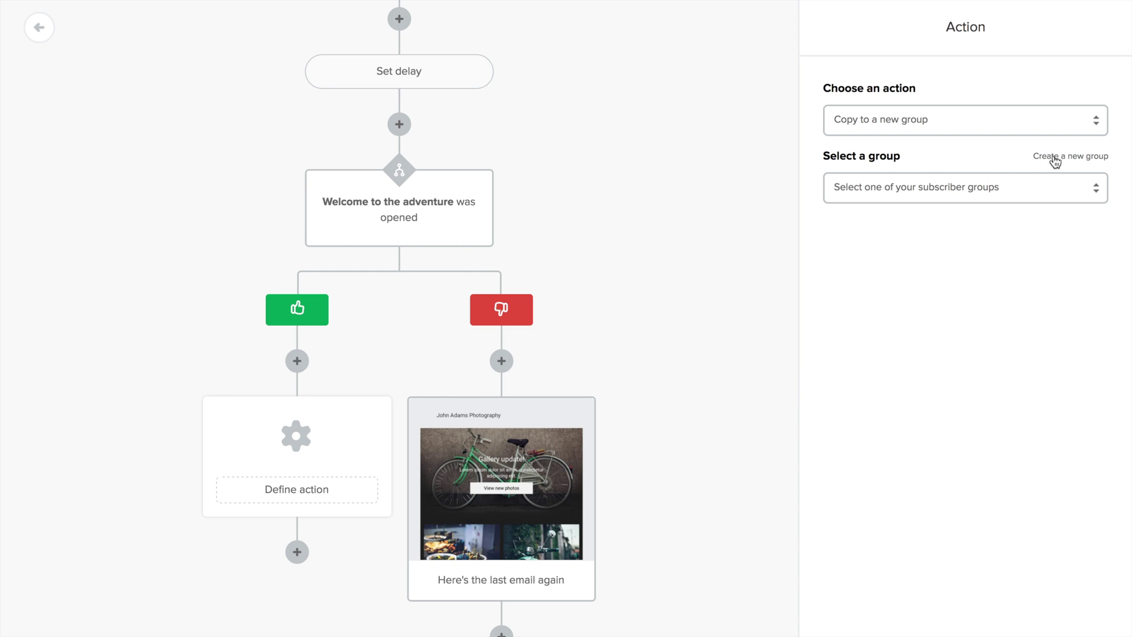
{"action": "left_click", "coordinate": [990, 127]}
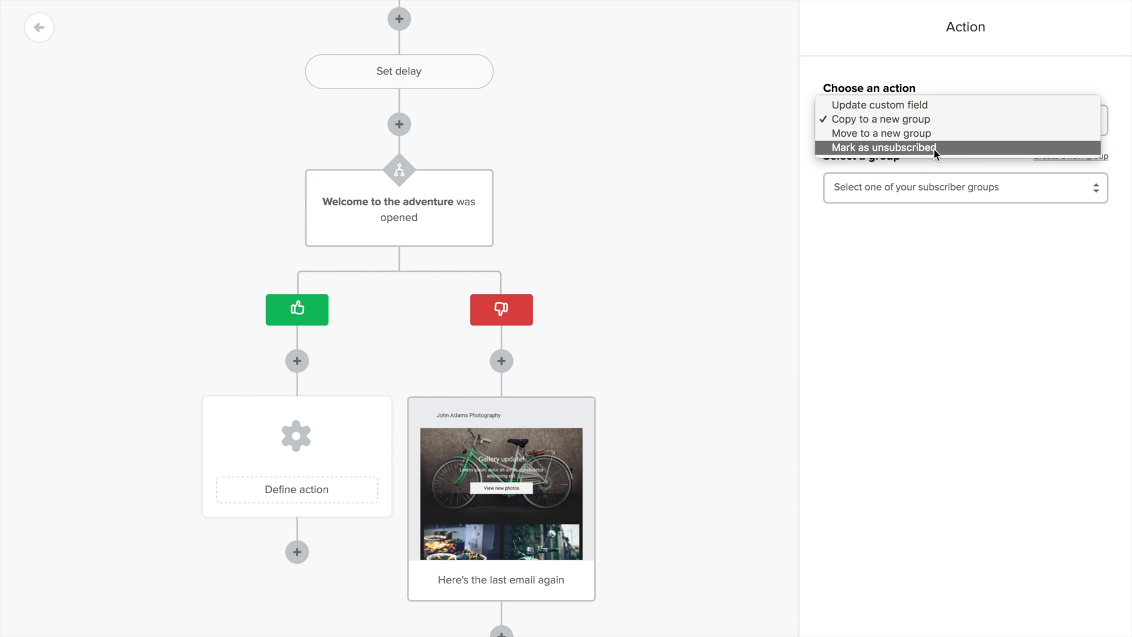
{"action": "left_click", "coordinate": [896, 121]}
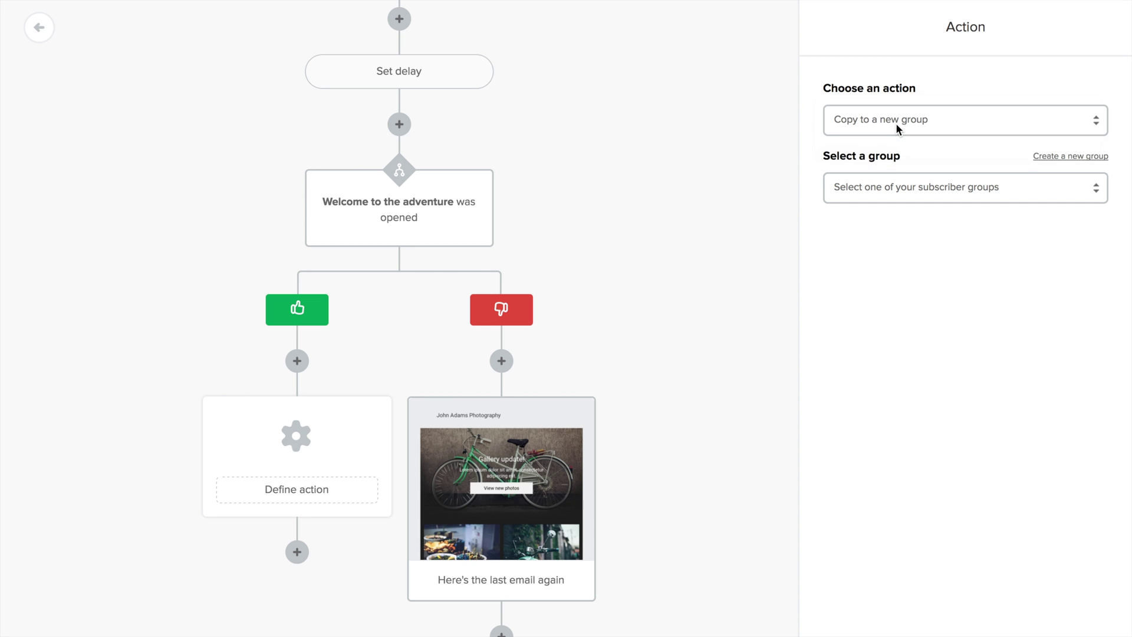
{"action": "left_click", "coordinate": [1039, 158]}
{"action": "type", "text": "e"}
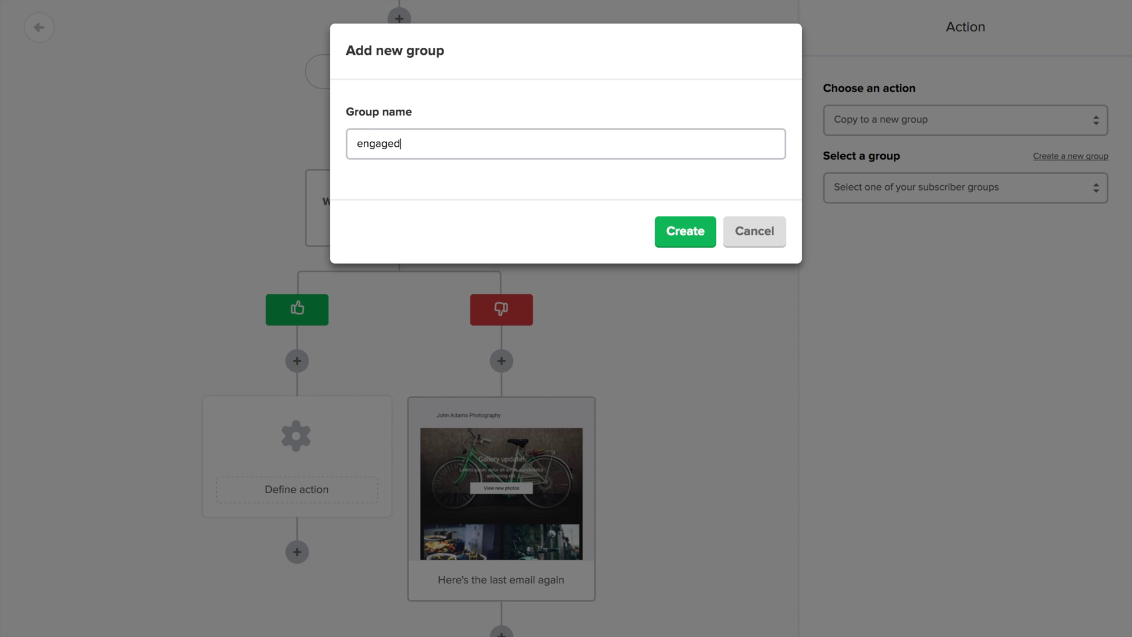
{"action": "type", "text": "ngaged"}
{"action": "key", "text": "Return"}
{"action": "scroll", "coordinate": [816, 415], "scroll_direction": "down", "scroll_amount": 2}
Step: Save the copy-to-group action and check which workflow step is still incomplete
{"action": "left_click", "coordinate": [869, 613]}
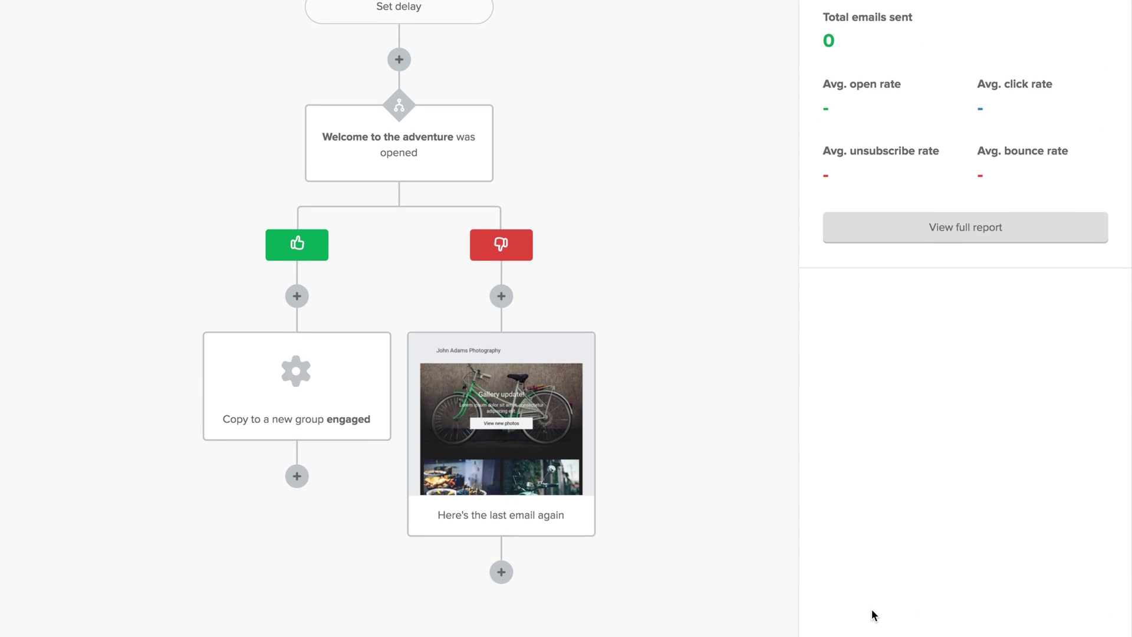
{"action": "scroll", "coordinate": [874, 613], "scroll_direction": "up", "scroll_amount": 1}
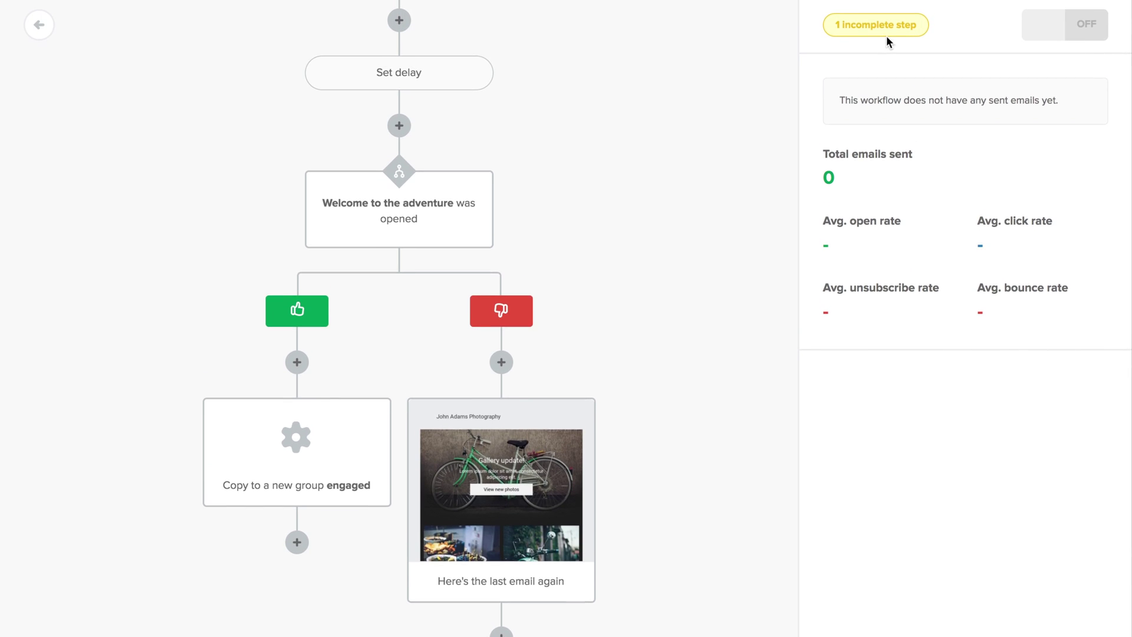
{"action": "left_click", "coordinate": [875, 33]}
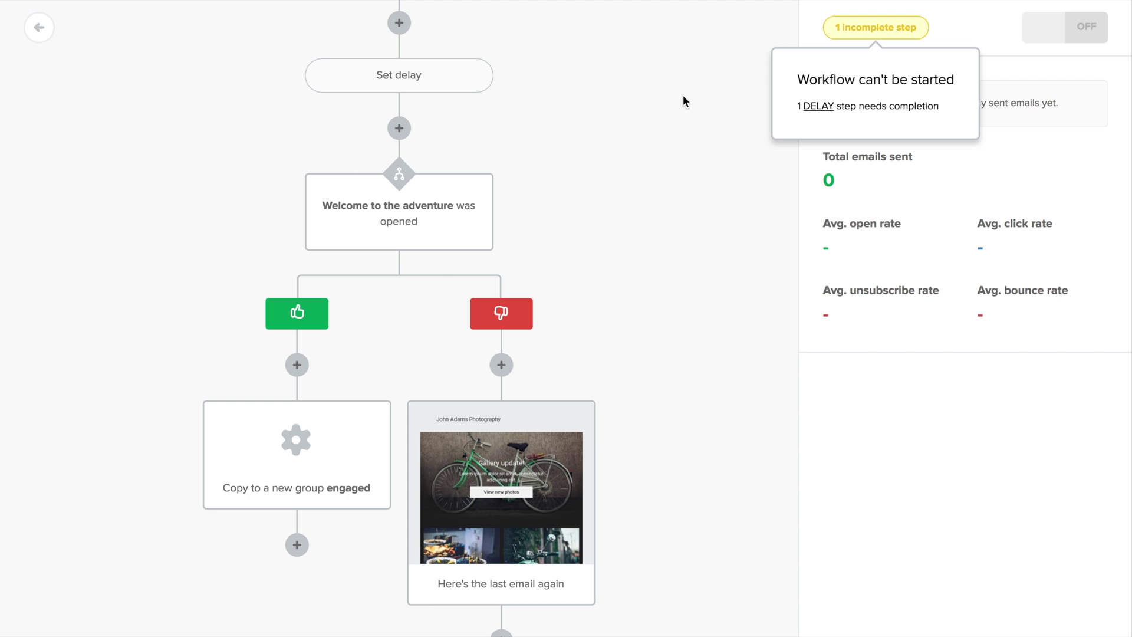
Step: Save the unfinished delay as a 2-day wait and switch the workflow on
{"action": "left_click", "coordinate": [820, 110]}
{"action": "left_click", "coordinate": [843, 602]}
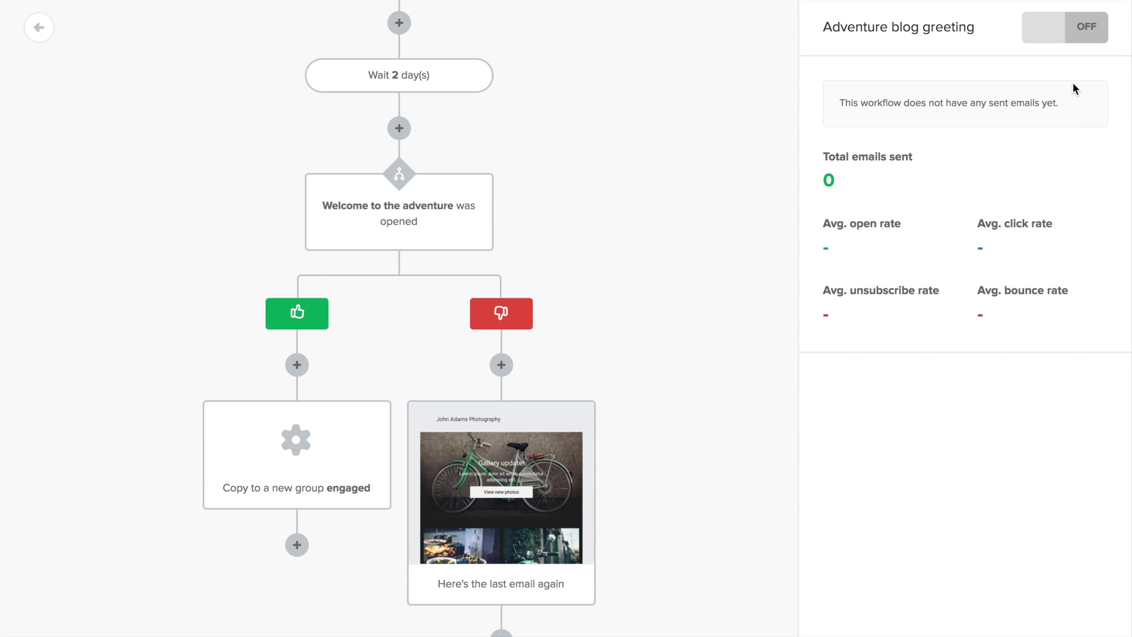
{"action": "left_click", "coordinate": [1088, 37]}
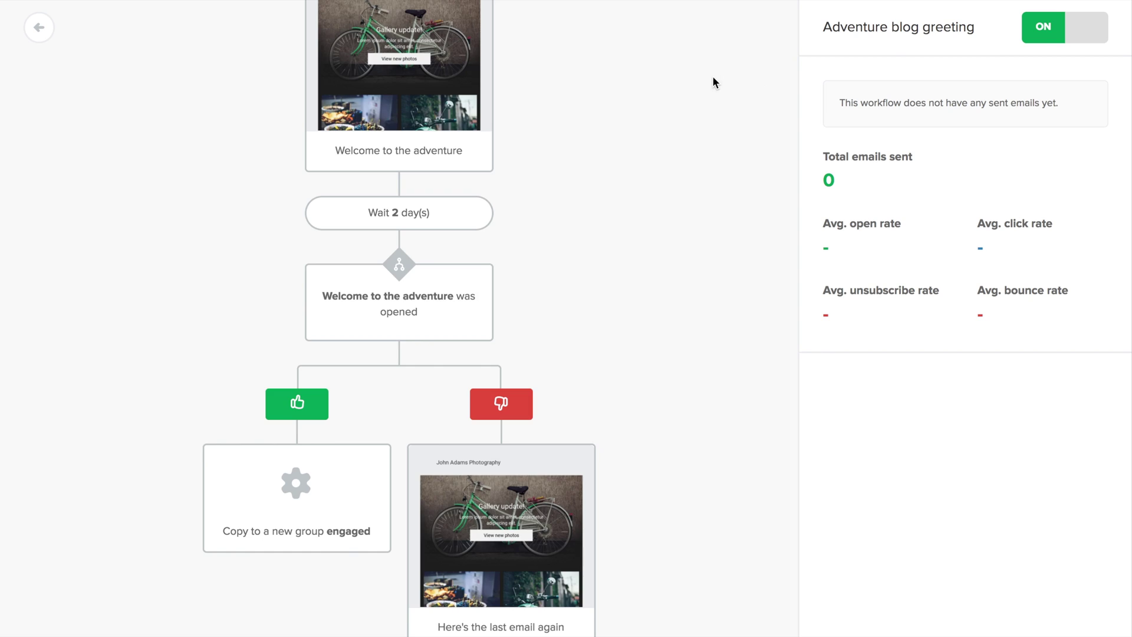
Step: Review the trigger, first delay and welcome email settings without changing them
{"action": "scroll", "coordinate": [713, 78], "scroll_direction": "up", "scroll_amount": 4}
{"action": "left_click", "coordinate": [455, 94]}
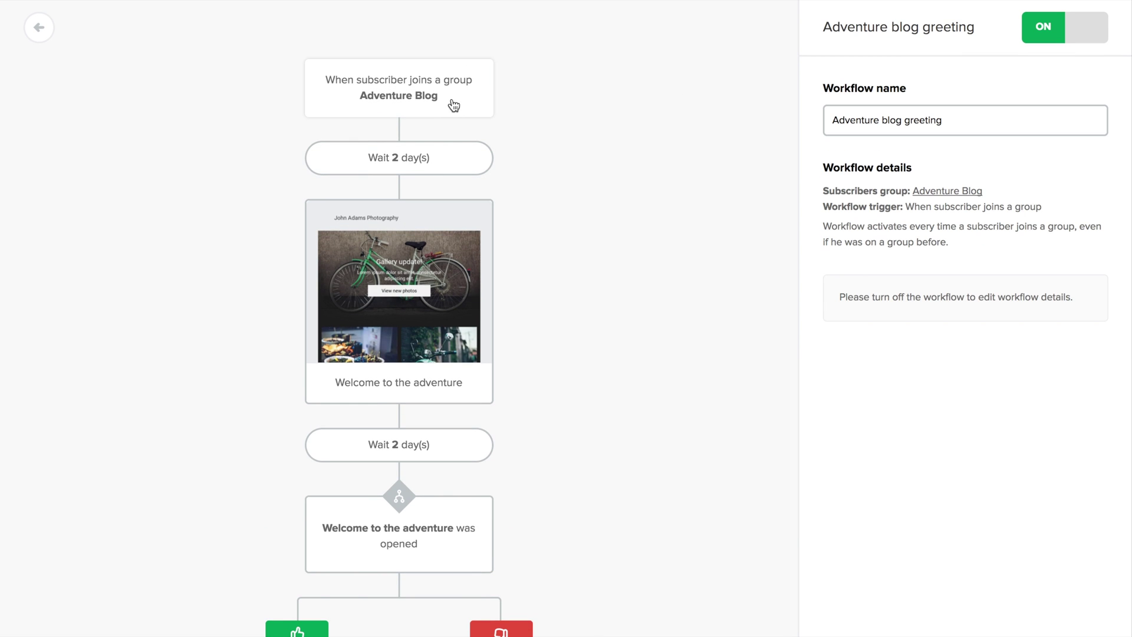
{"action": "left_click", "coordinate": [448, 159]}
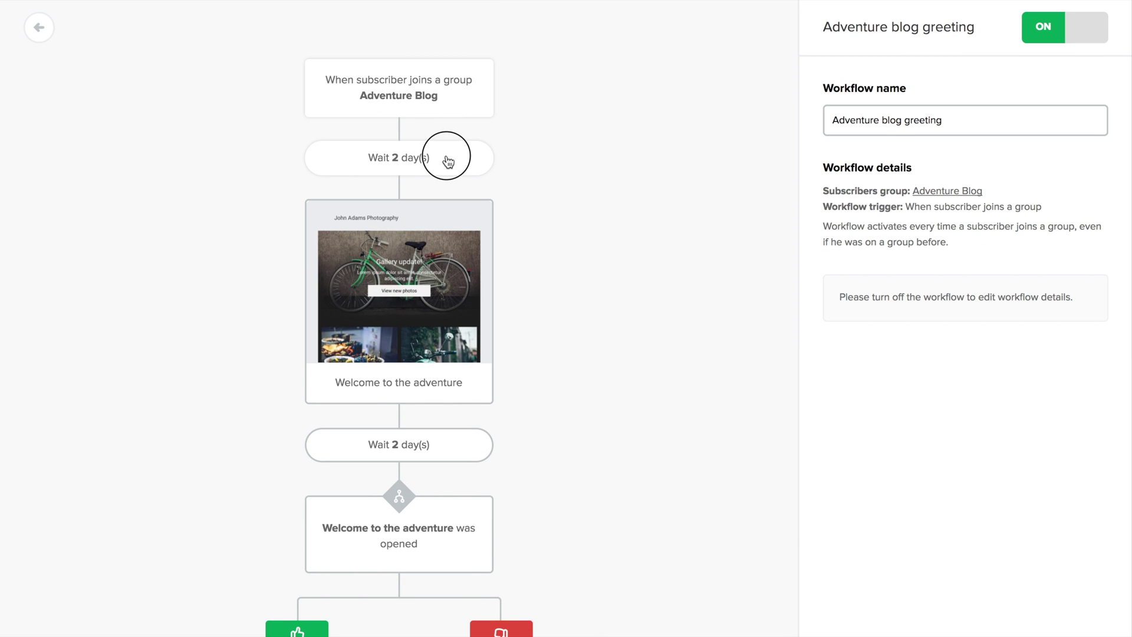
{"action": "left_click", "coordinate": [439, 221]}
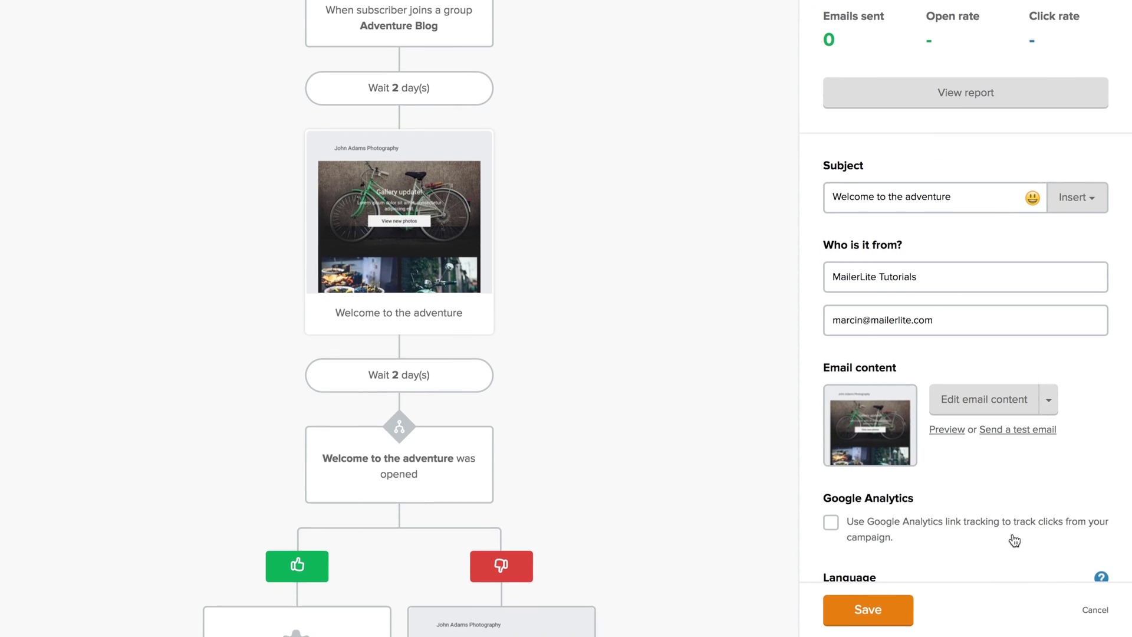
{"action": "left_click", "coordinate": [1093, 608]}
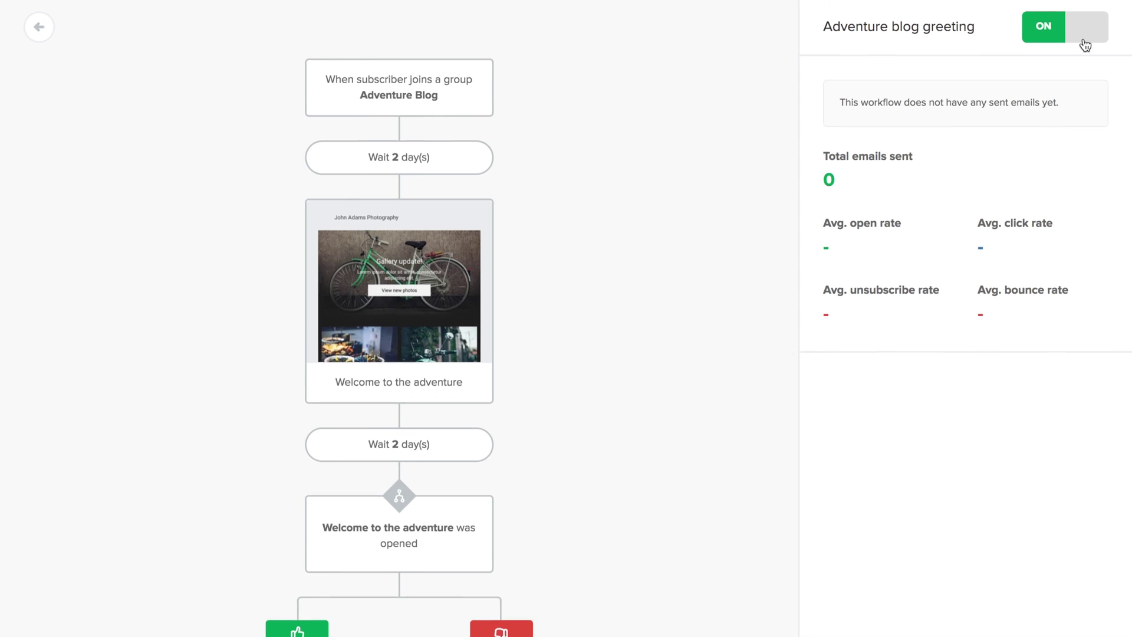
Step: Turn the workflow off and delete the opened condition with only its YES branch
{"action": "left_click", "coordinate": [1085, 42]}
{"action": "mouse_move", "coordinate": [477, 329]}
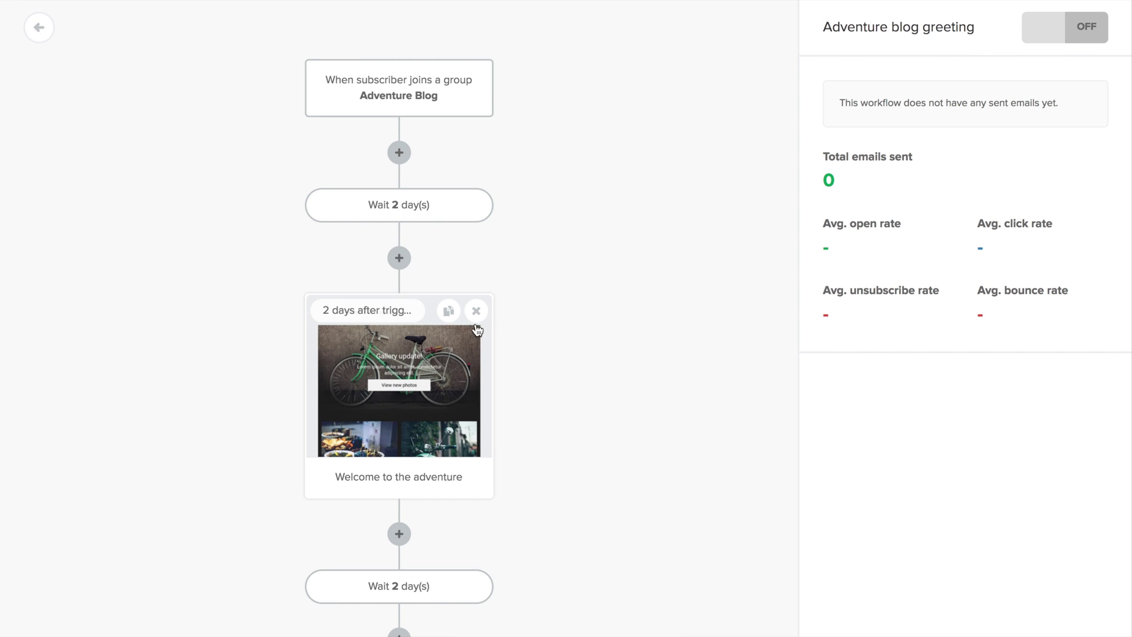
{"action": "left_click", "coordinate": [399, 257]}
{"action": "left_click", "coordinate": [442, 177]}
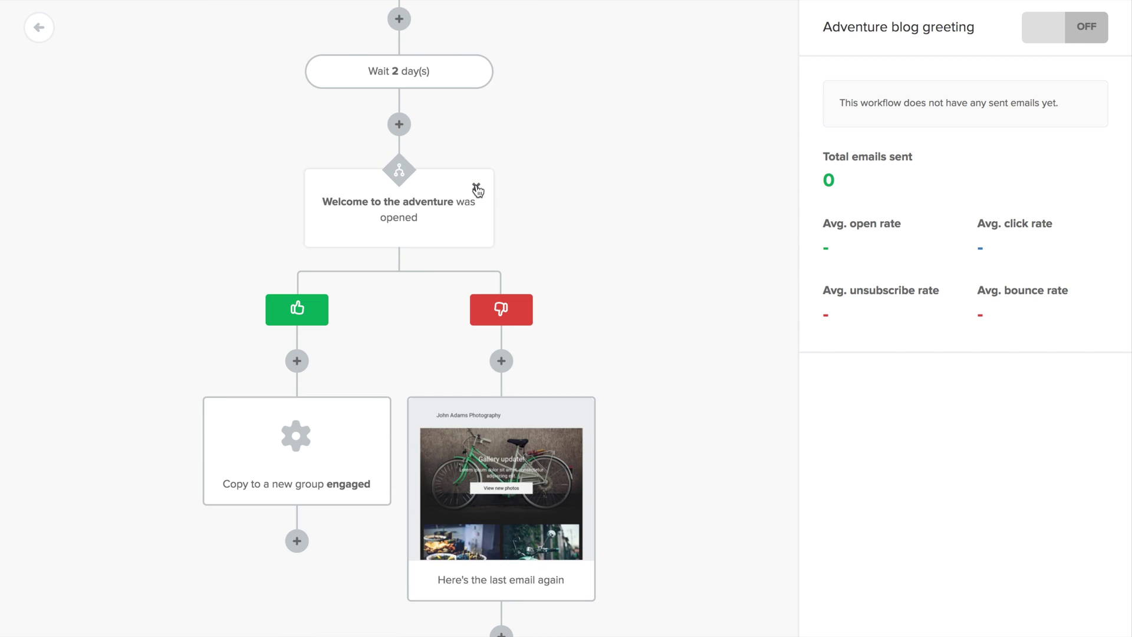
{"action": "left_click", "coordinate": [477, 188]}
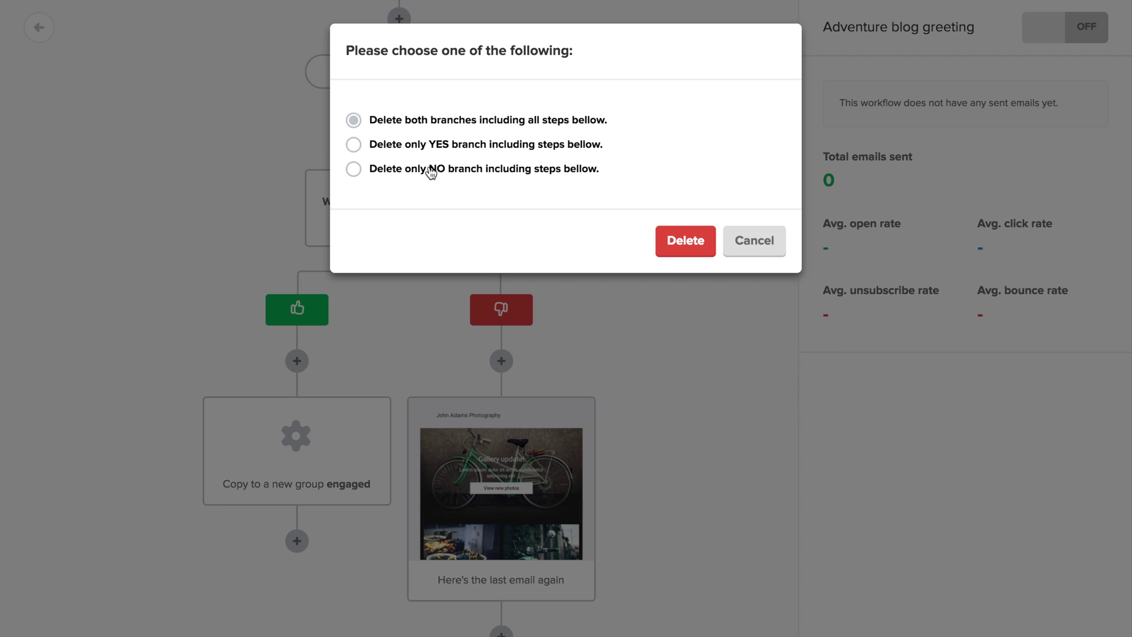
{"action": "left_click", "coordinate": [356, 148]}
{"action": "left_click", "coordinate": [663, 238]}
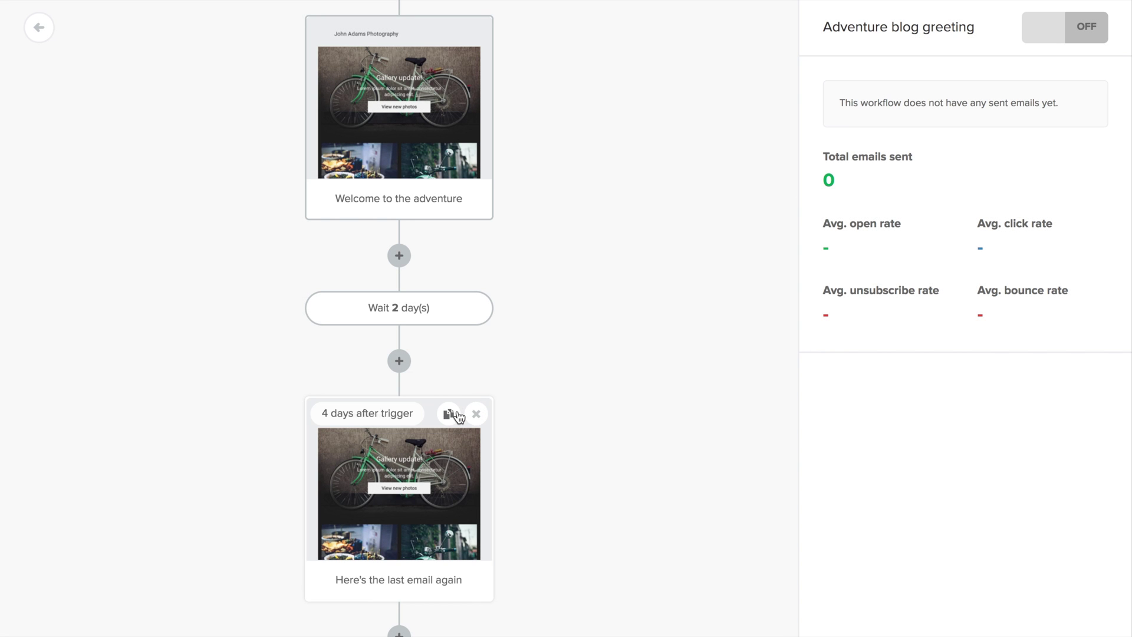
{"action": "left_click", "coordinate": [451, 413]}
{"action": "mouse_move", "coordinate": [469, 285]}
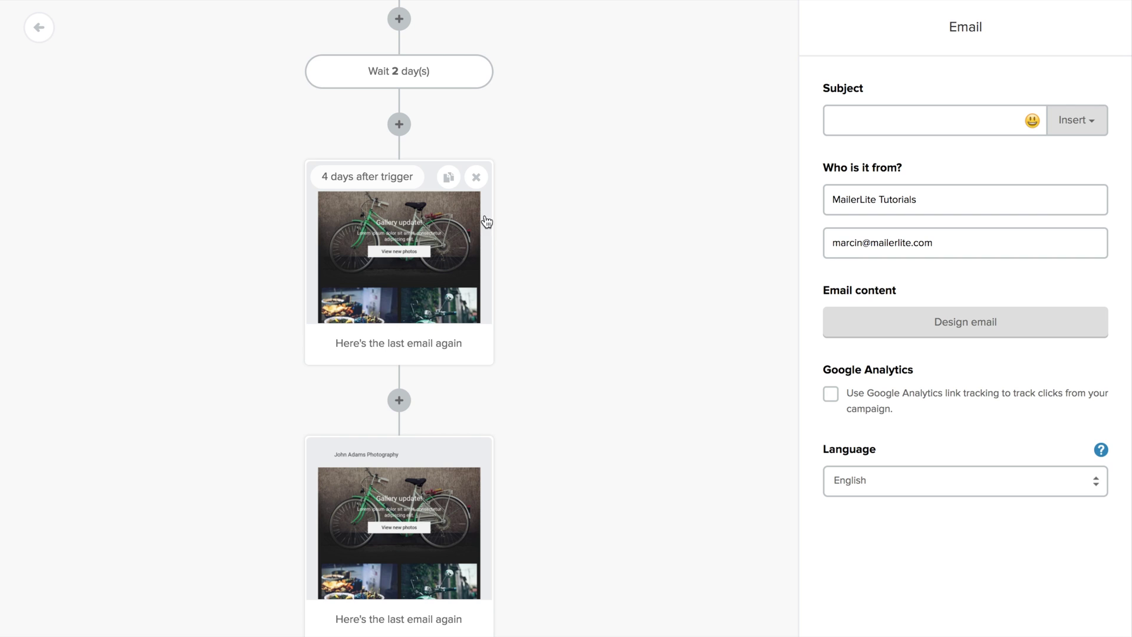
{"action": "left_click", "coordinate": [477, 178]}
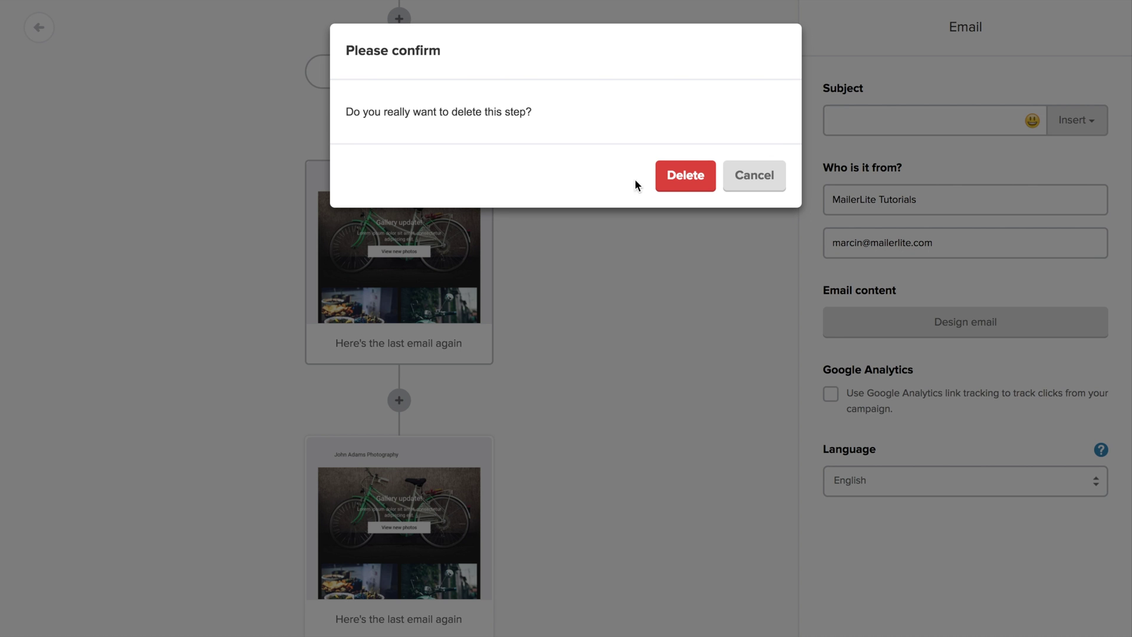
{"action": "left_click", "coordinate": [678, 176]}
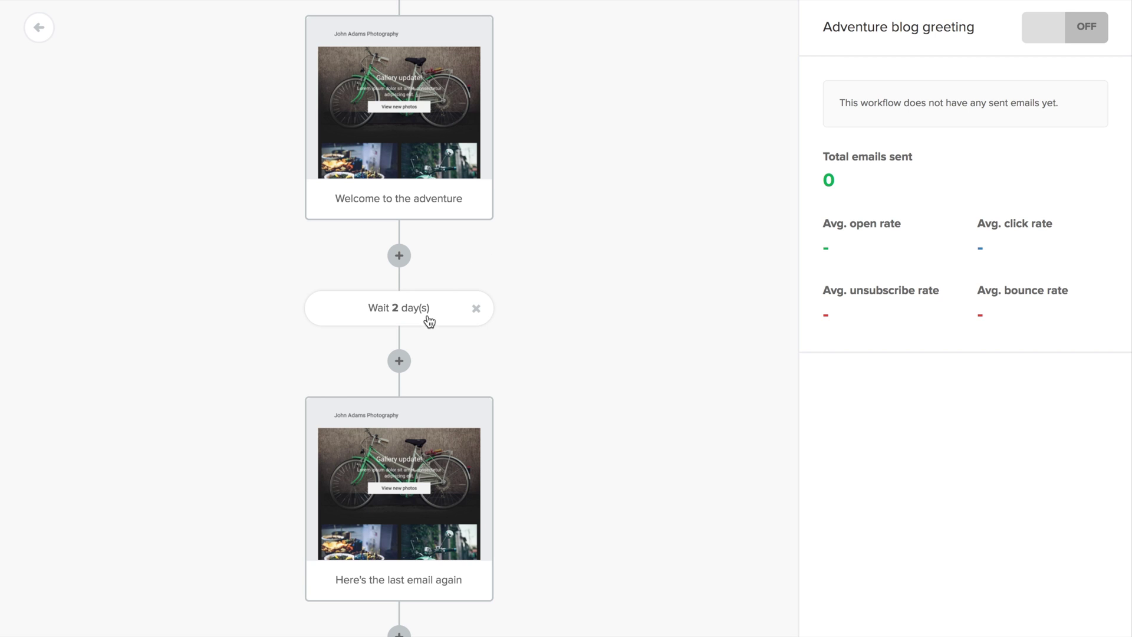
{"action": "left_click", "coordinate": [476, 308]}
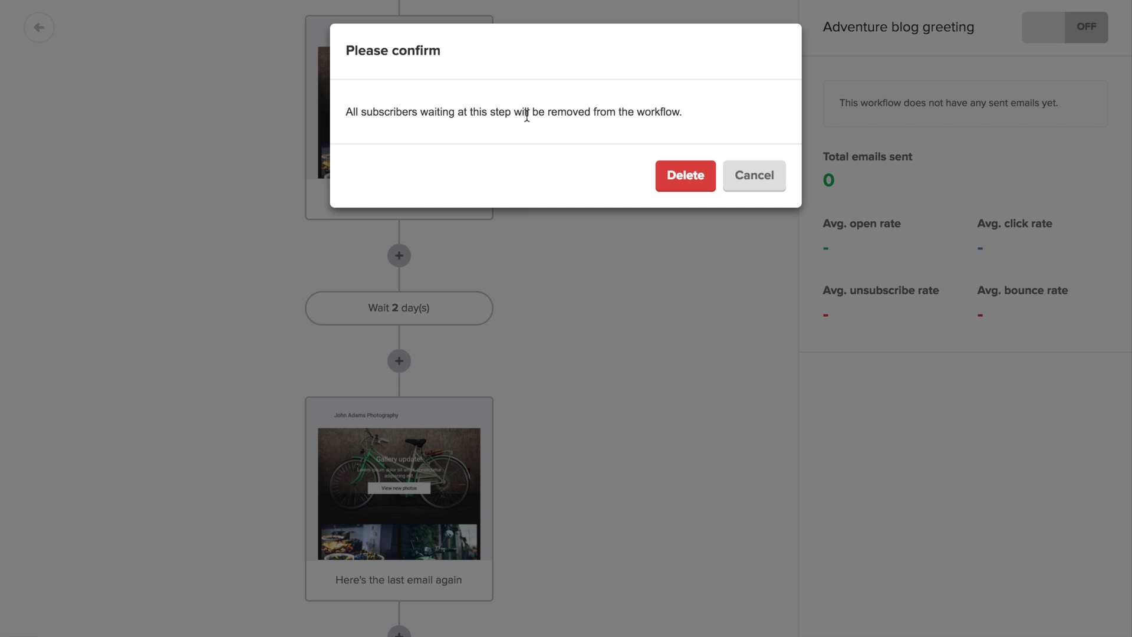
{"action": "left_click_drag", "start_coordinate": [513, 110], "coordinate": [685, 105]}
{"action": "left_click", "coordinate": [735, 179]}
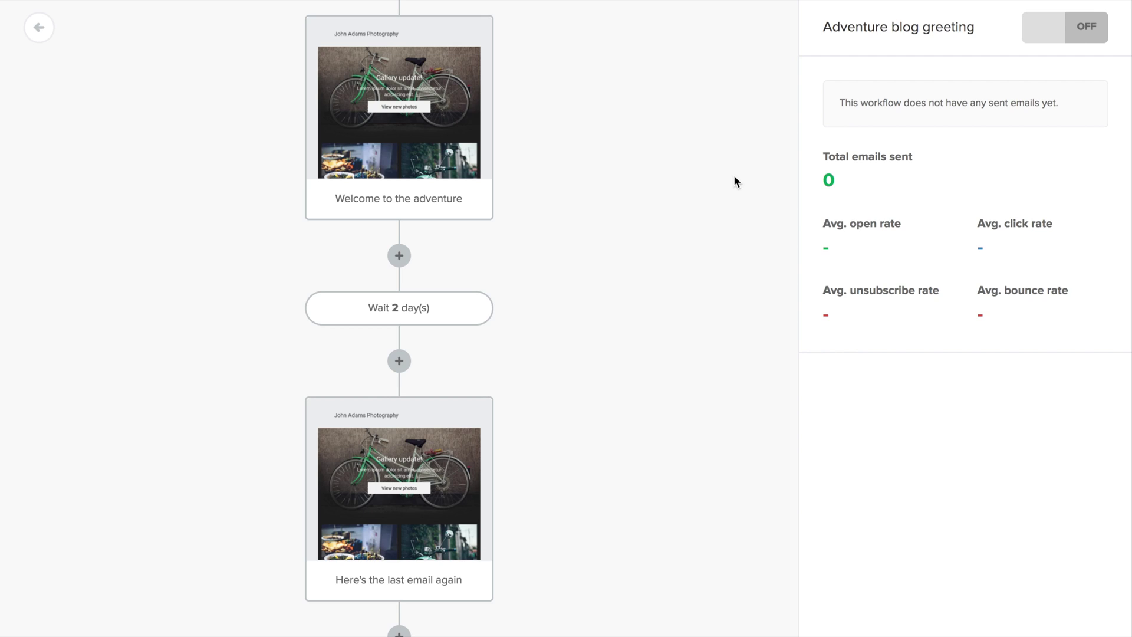
Step: Reactivate Adventure blog greeting with 'Add and activate the workflow queue from the first step'
{"action": "left_click", "coordinate": [1053, 33]}
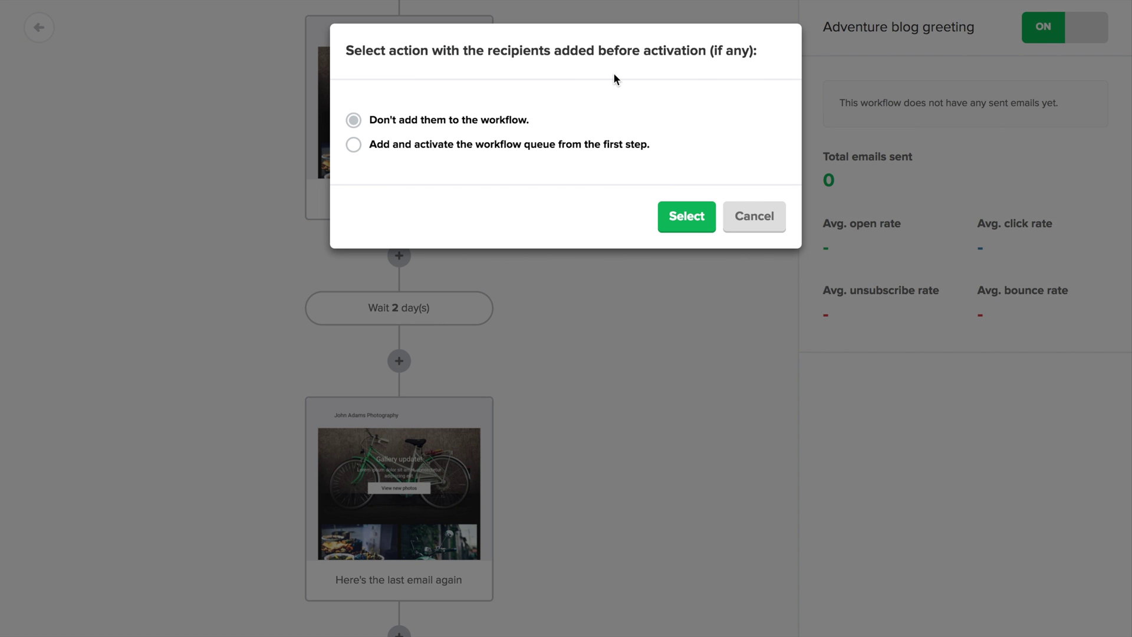
{"action": "left_click", "coordinate": [353, 145]}
{"action": "left_click_drag", "start_coordinate": [361, 146], "coordinate": [652, 151]}
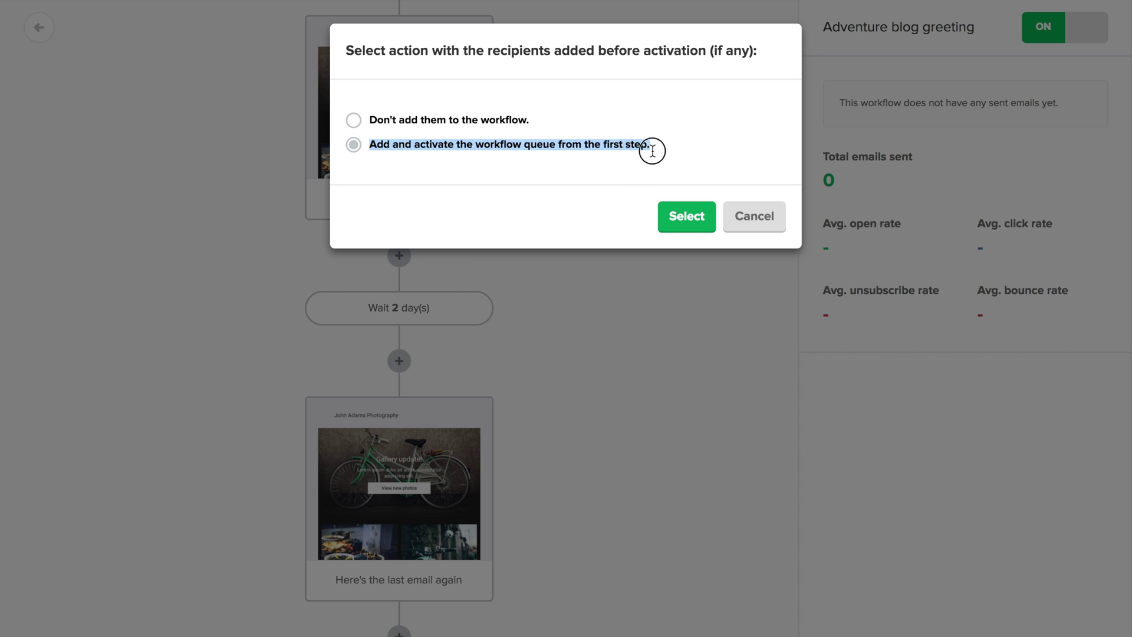
{"action": "left_click", "coordinate": [668, 211]}
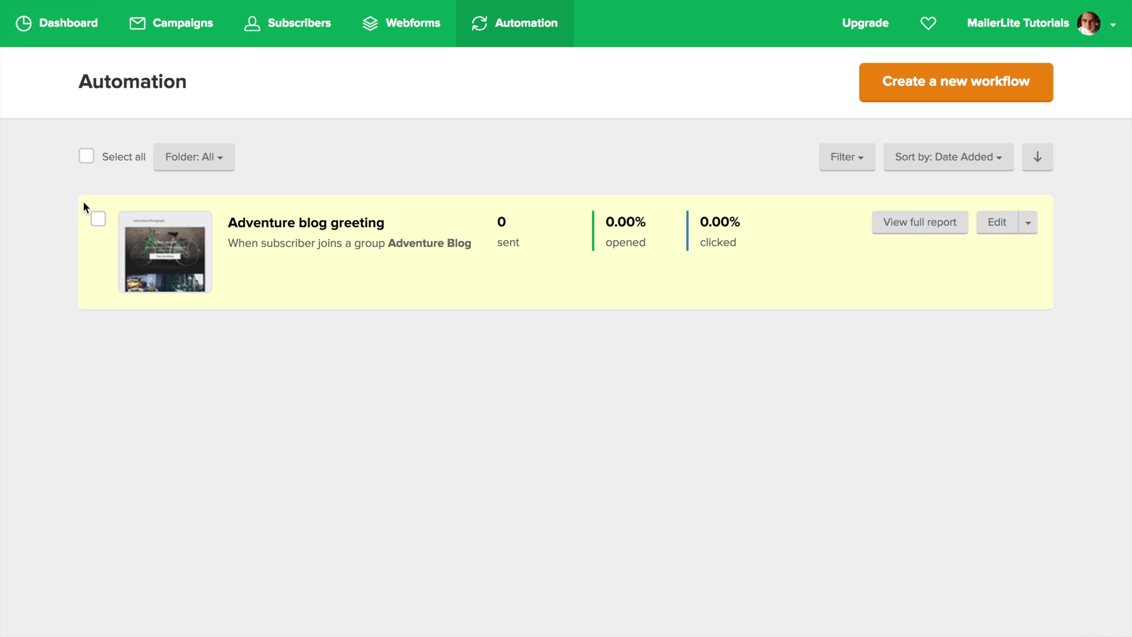
Step: Select Adventure blog greeting in the Automation list and open its Edit dropdown
{"action": "left_click", "coordinate": [98, 220]}
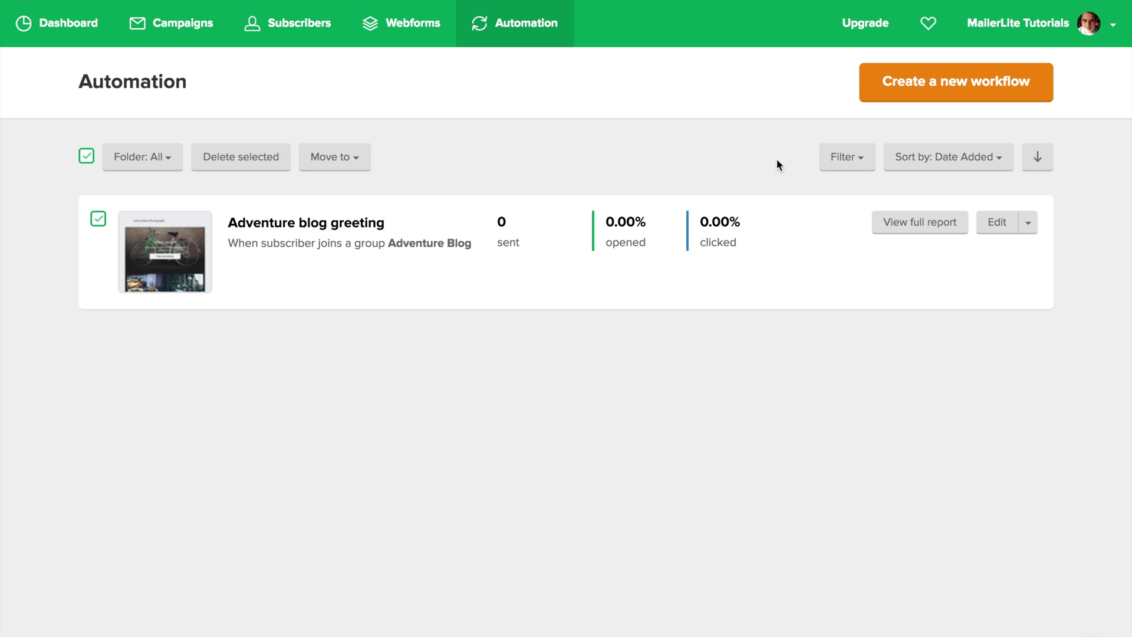
{"action": "mouse_move", "coordinate": [197, 239]}
{"action": "left_click", "coordinate": [1027, 227]}
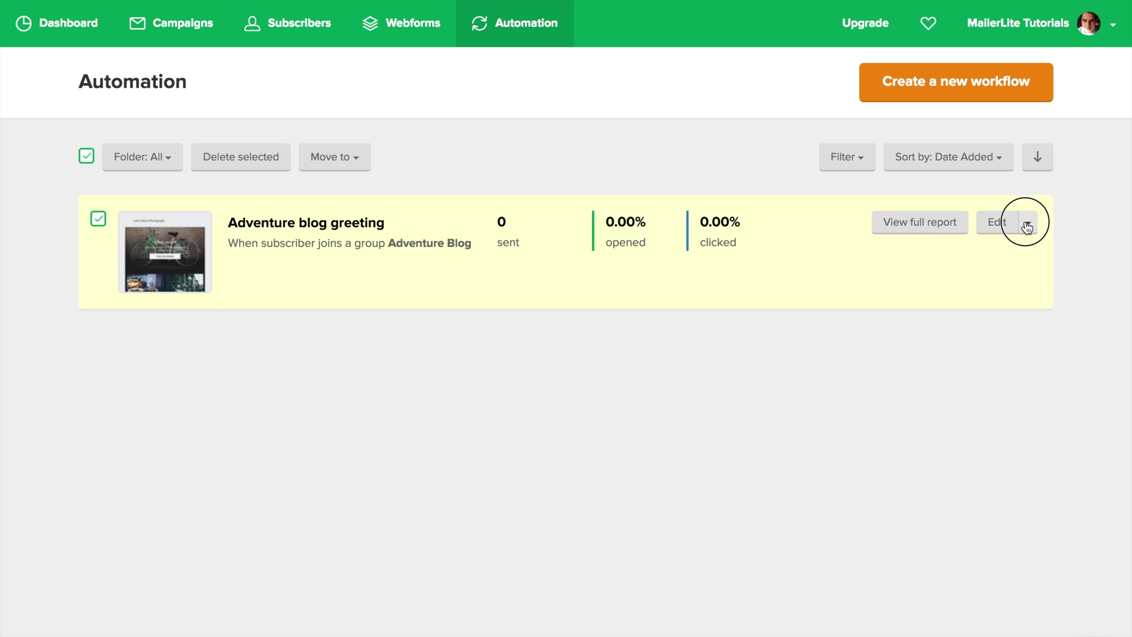